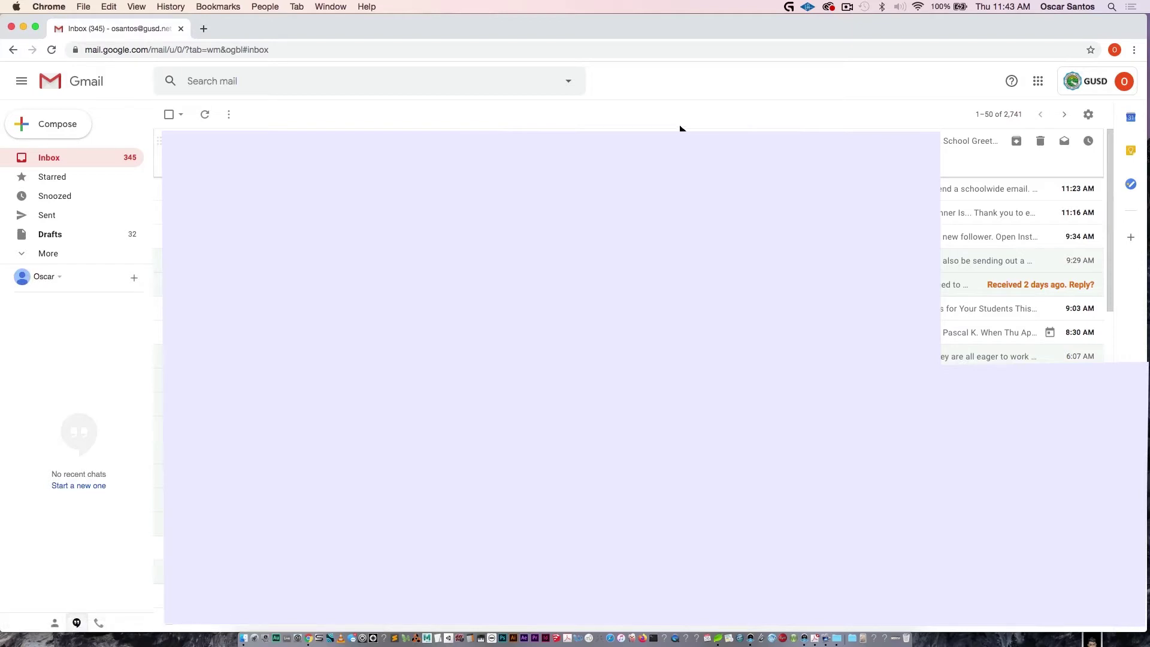
Open the Google apps grid at the top right of Gmail.
click(1038, 80)
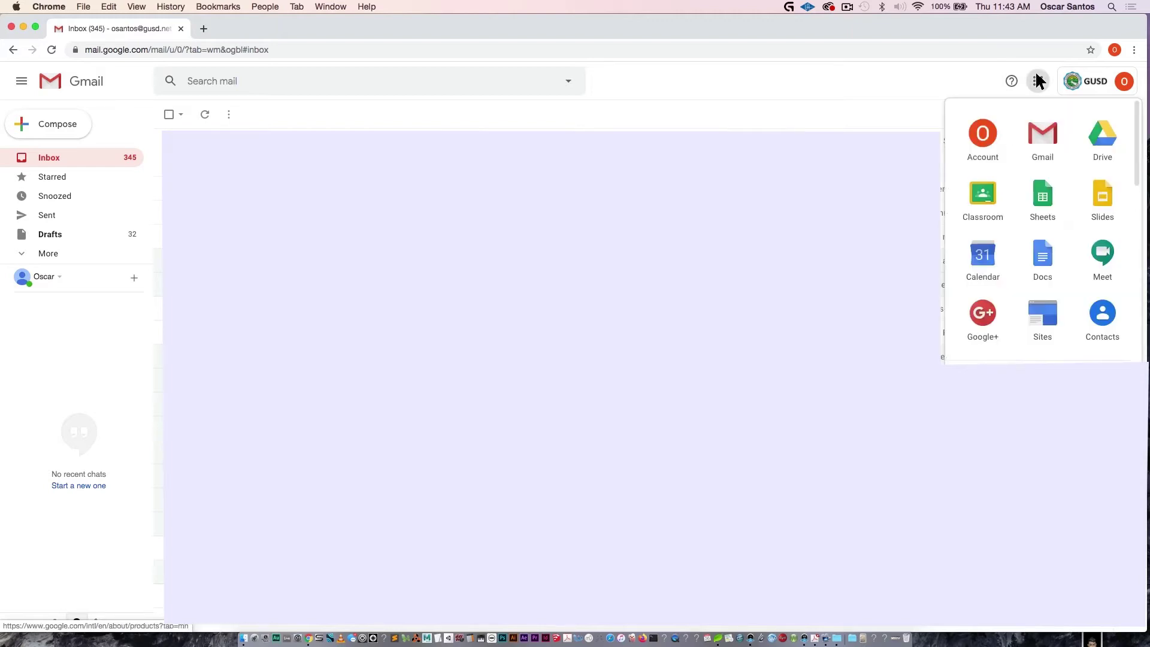
Launch Google Classroom from the apps panel and open the + menu to create a class.
click(973, 190)
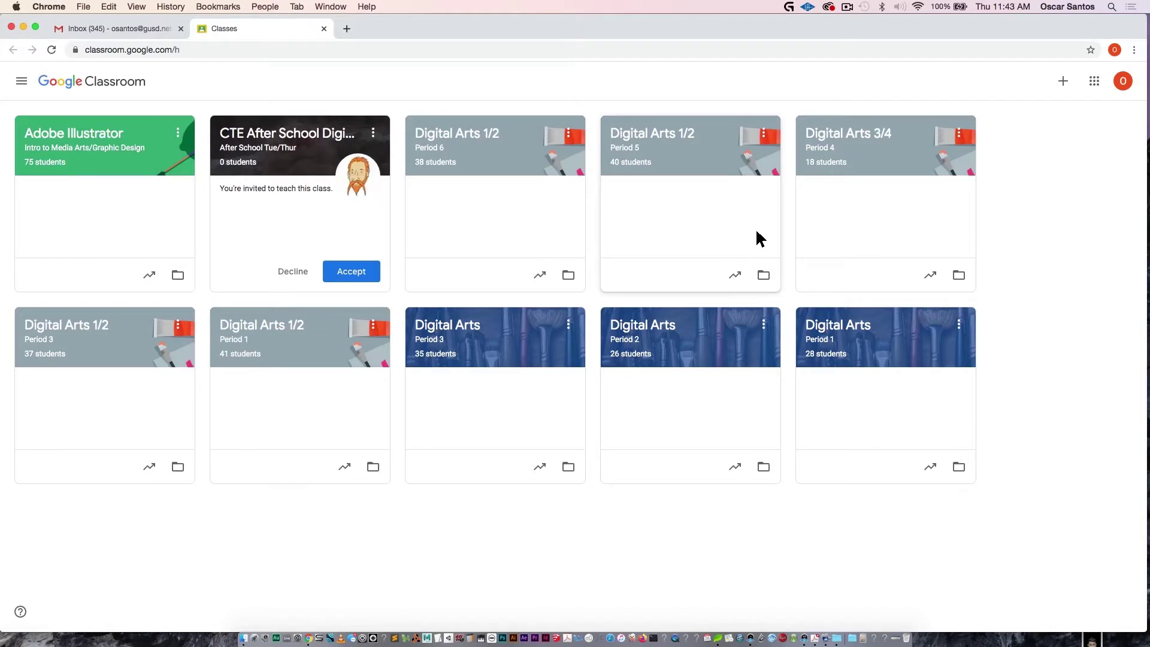
click(1059, 79)
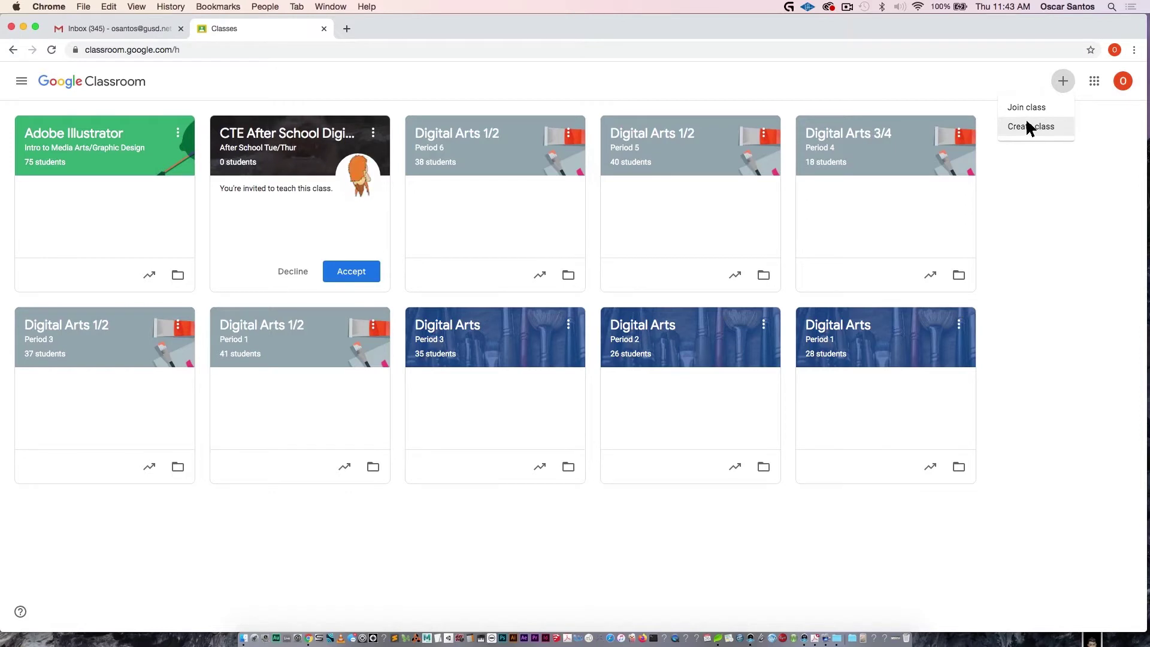
Create a class named 'Example Class' with room 101.
click(1027, 124)
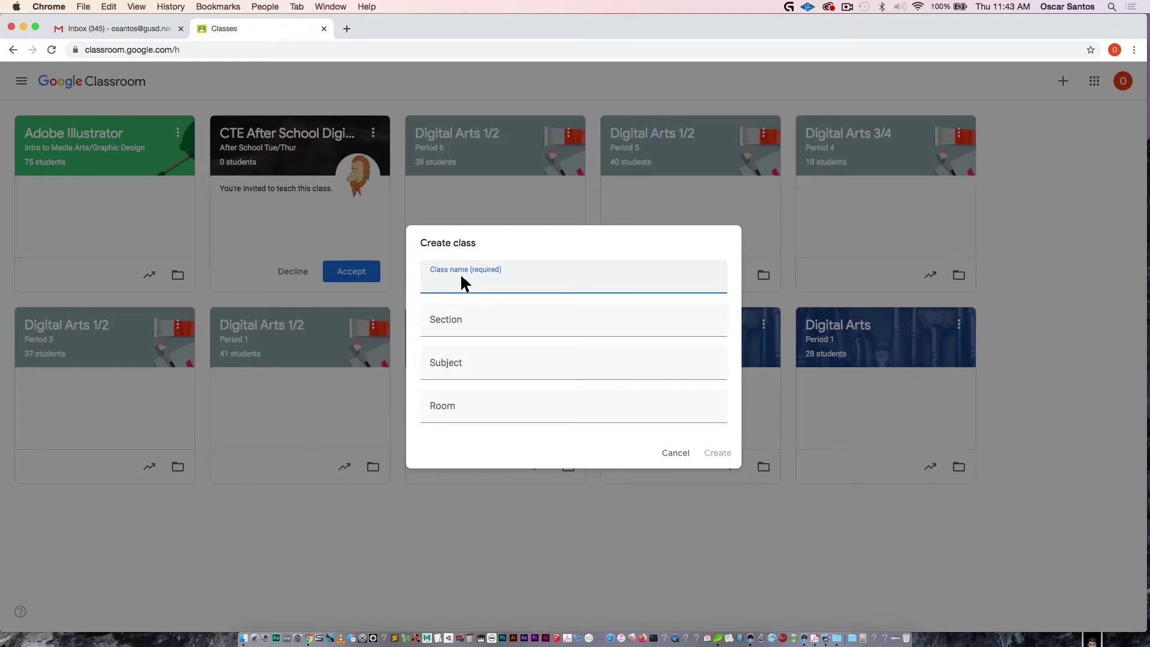
text(E)
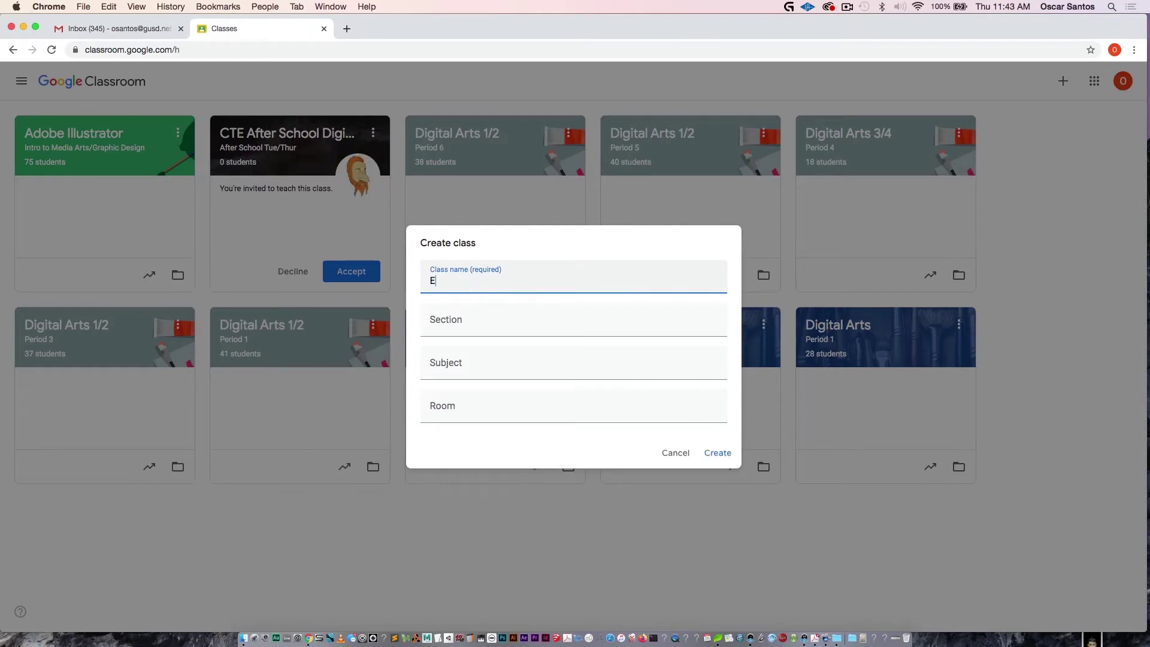
text(xample Class)
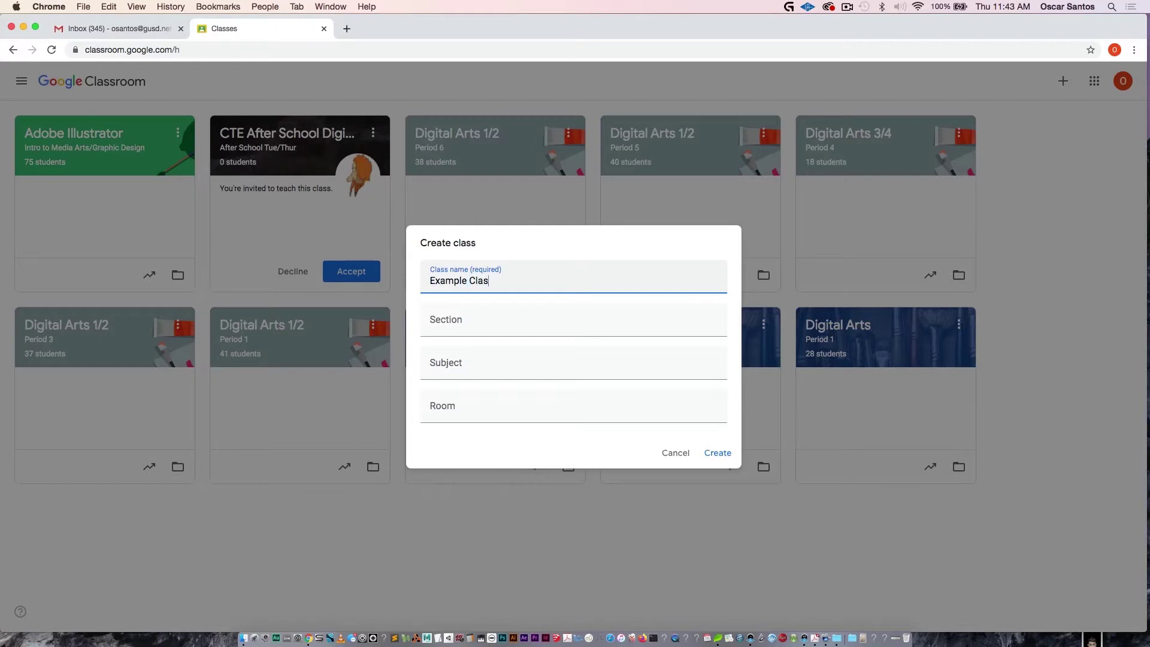
click(442, 320)
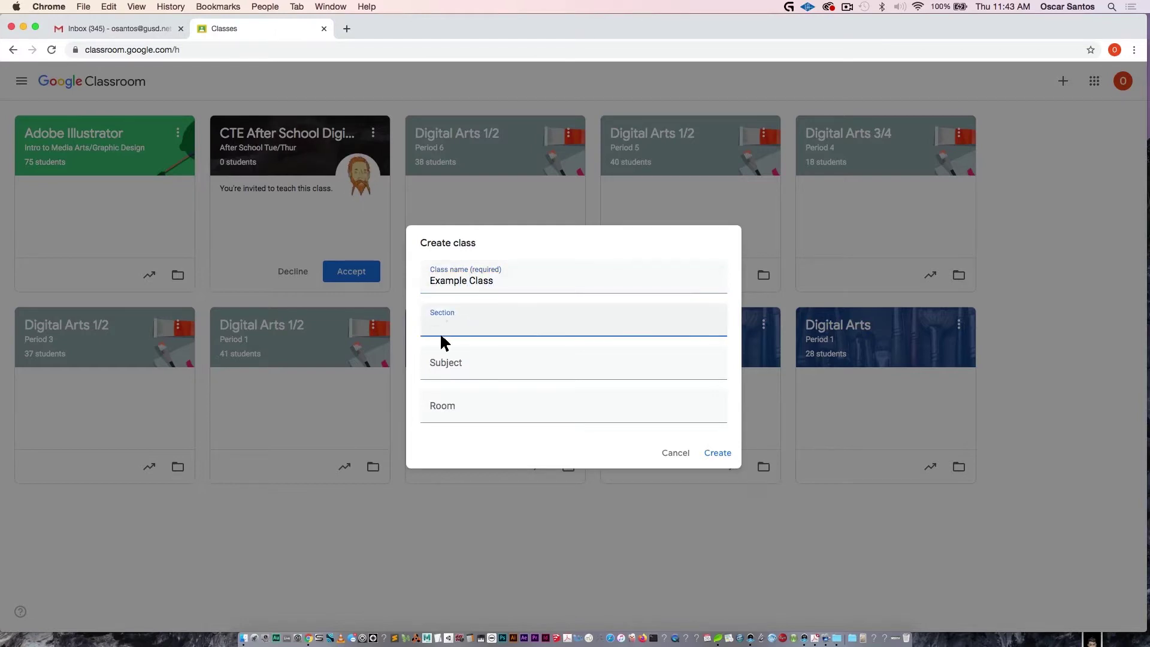
click(441, 357)
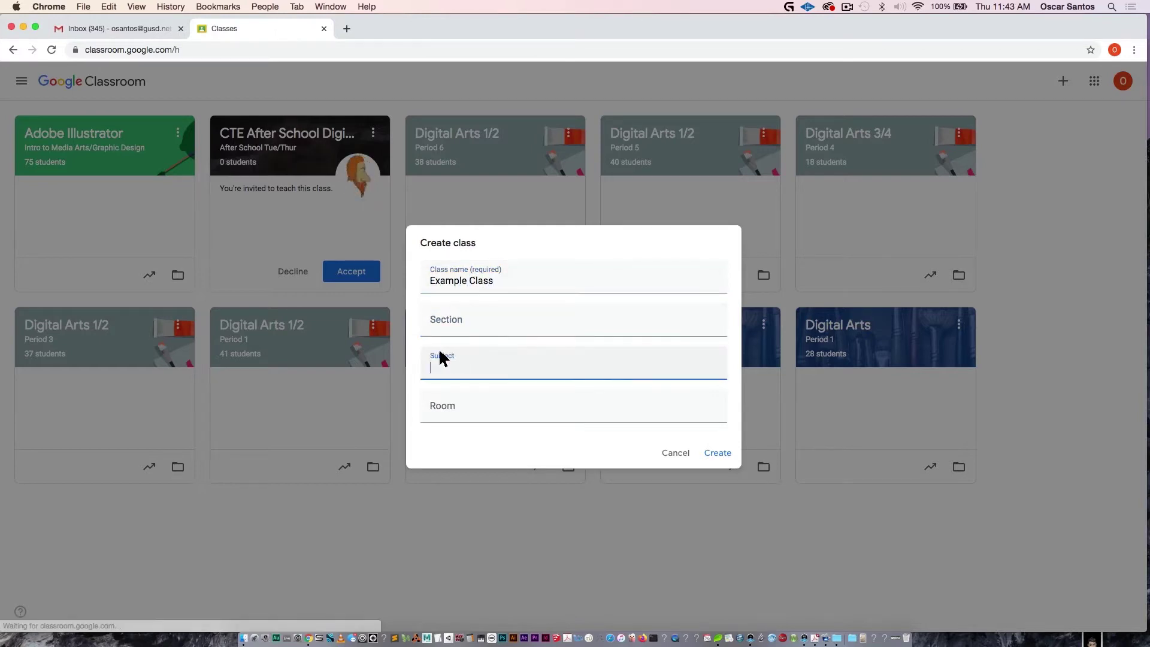
click(437, 407)
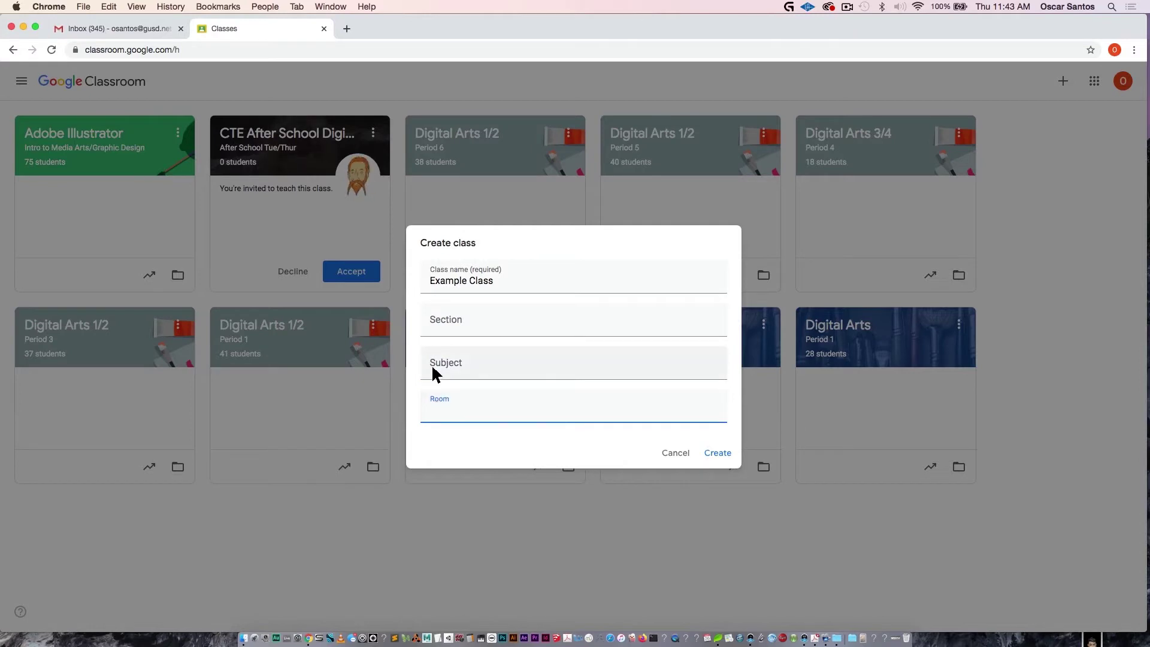
text(101)
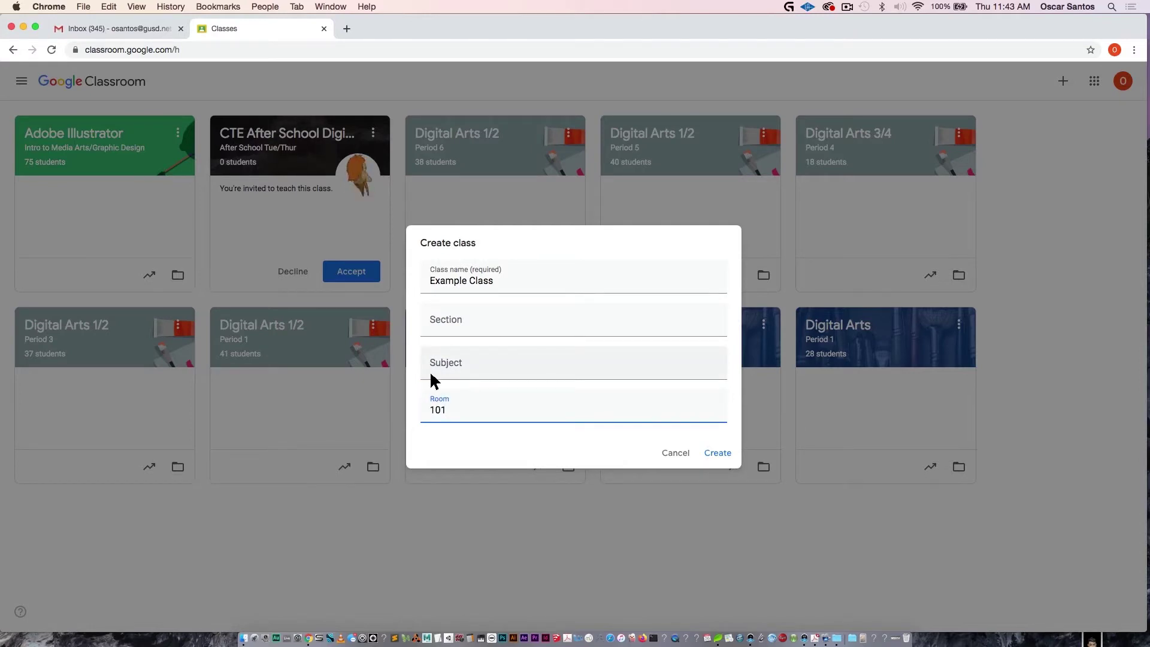
click(723, 450)
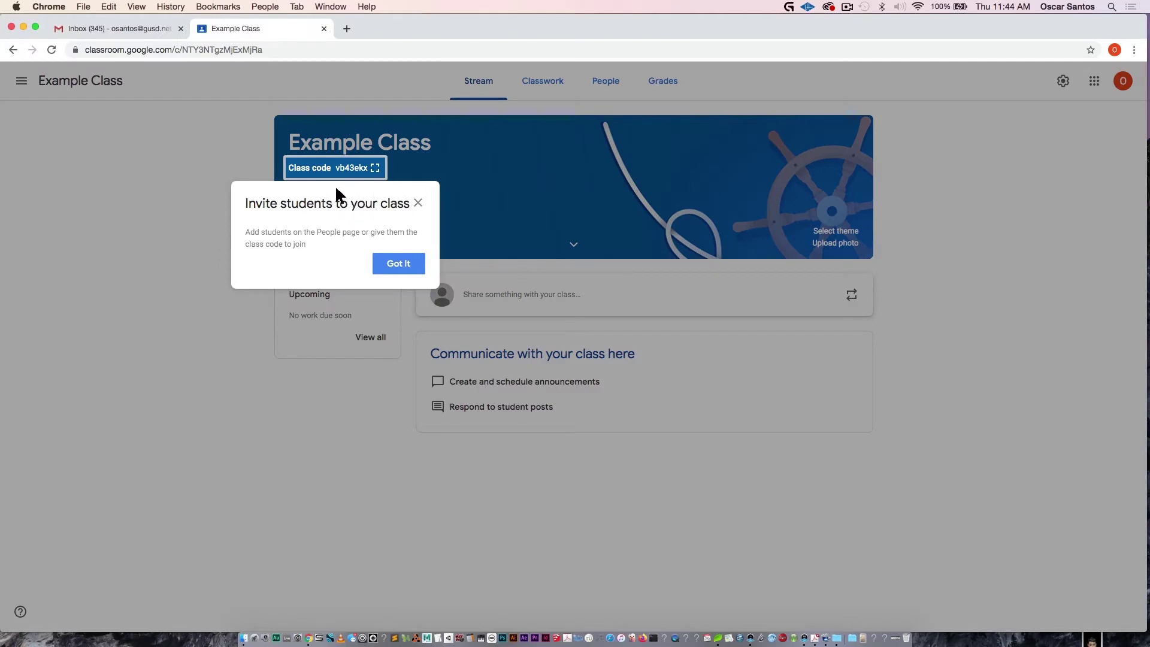
Dismiss the invite tip and display Example Class's join code full-size, then close it.
click(417, 203)
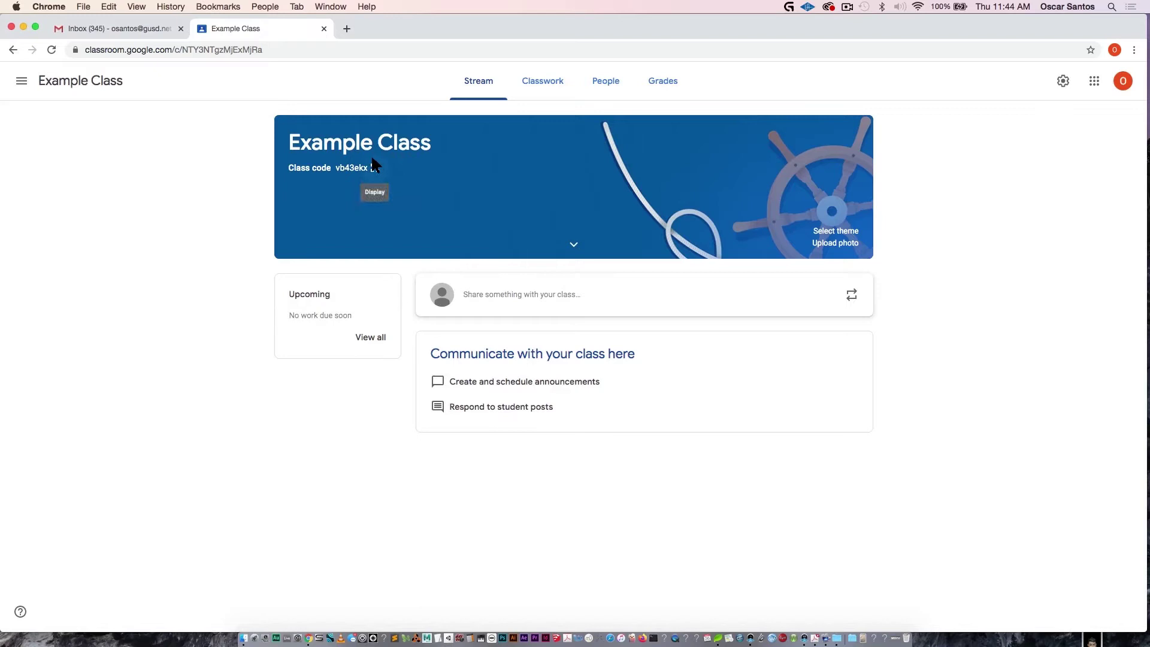
click(375, 167)
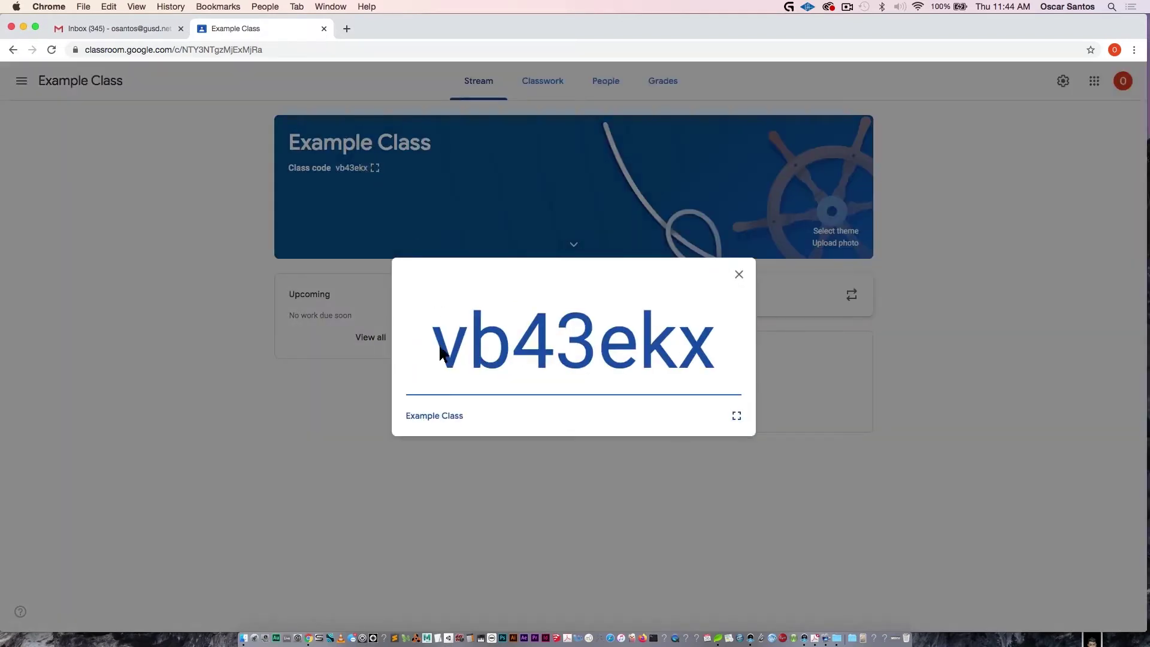
drag(439, 350, 702, 339)
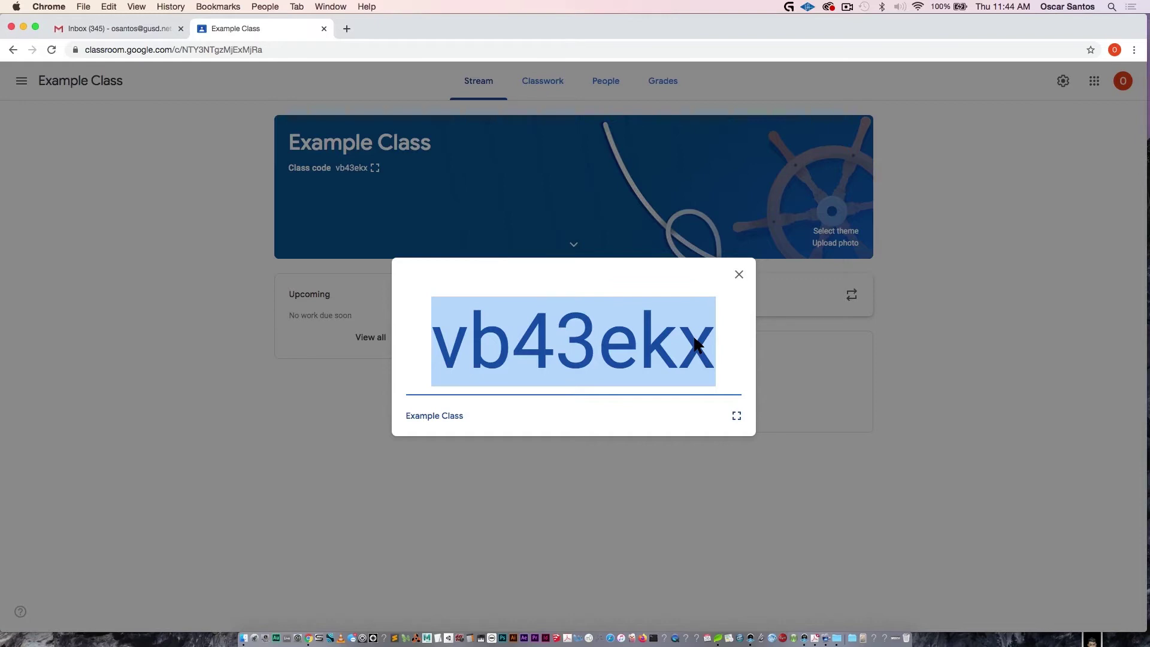
click(740, 274)
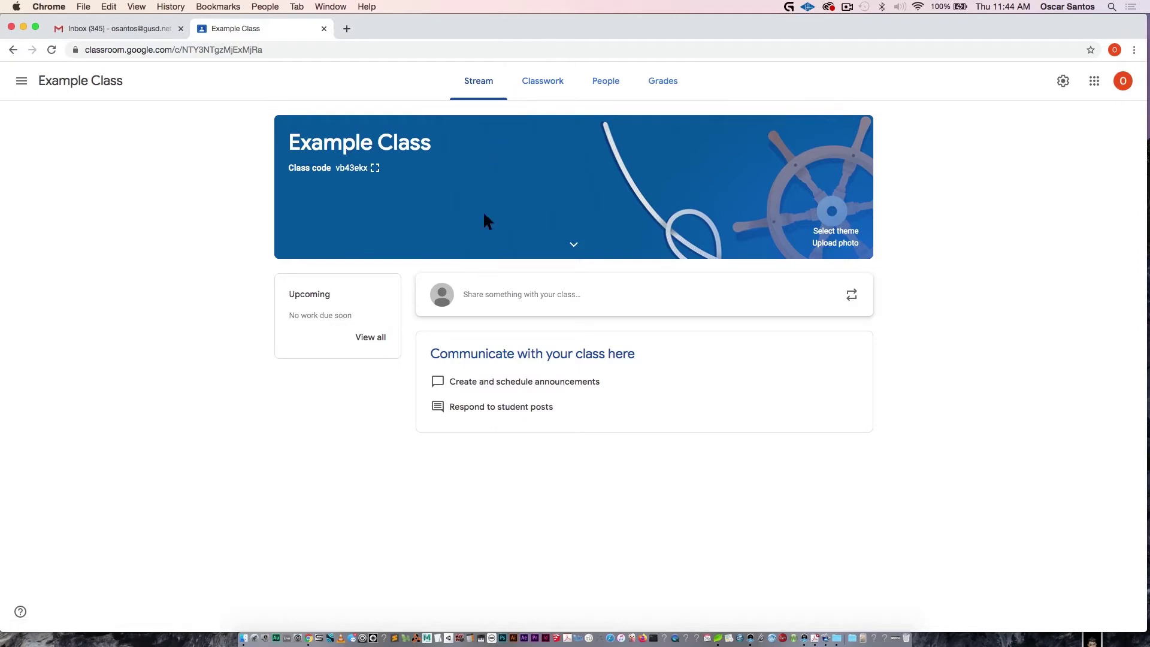
Start a new post addressed only to Example Class and all its students.
click(500, 287)
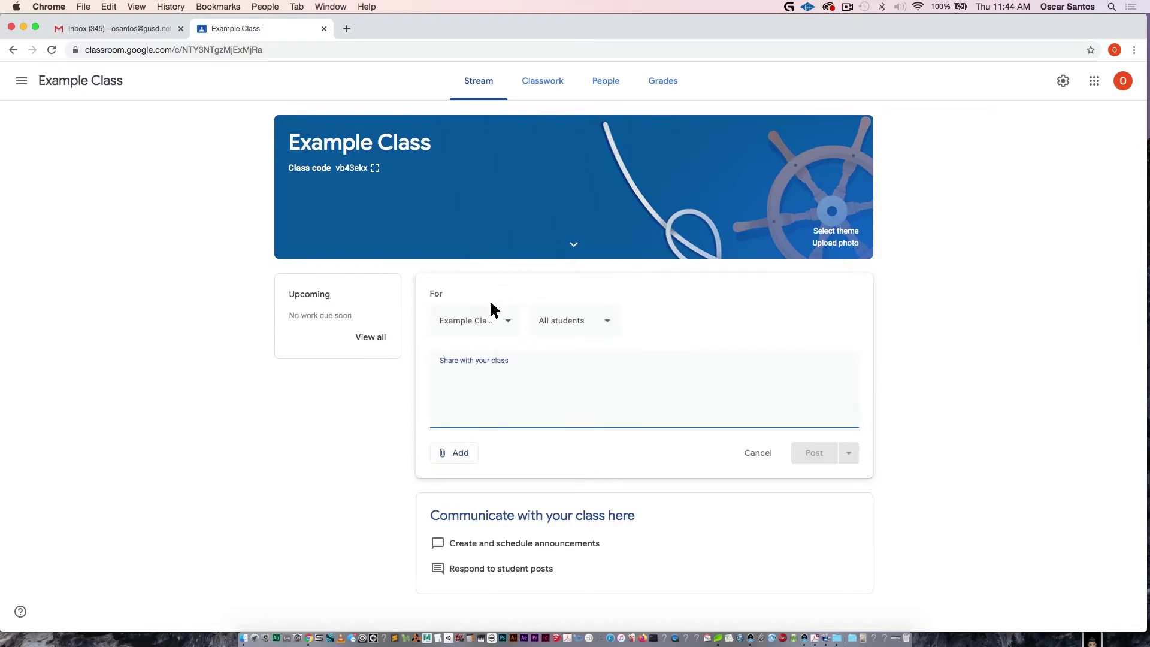
click(499, 315)
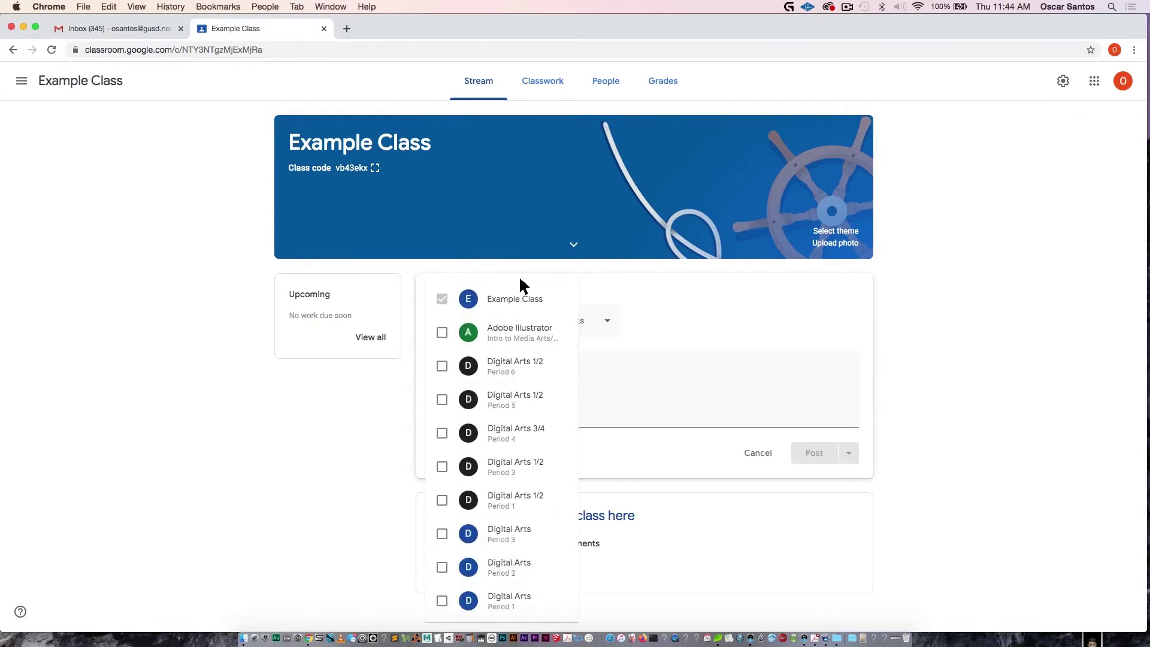
click(441, 333)
click(441, 365)
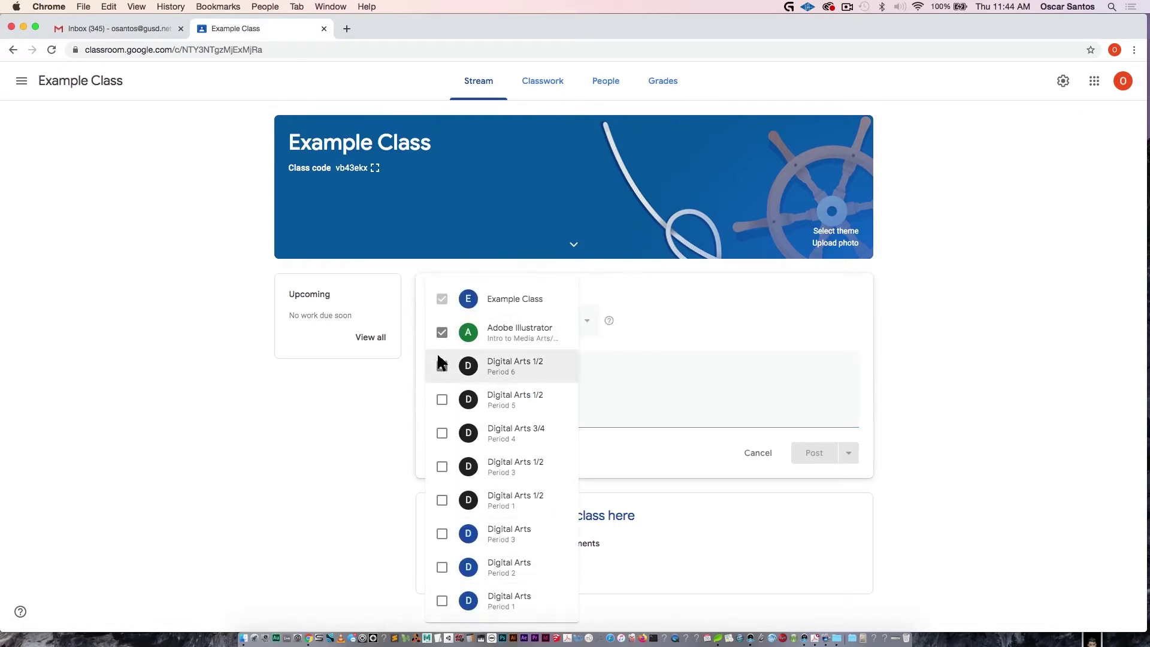
click(441, 364)
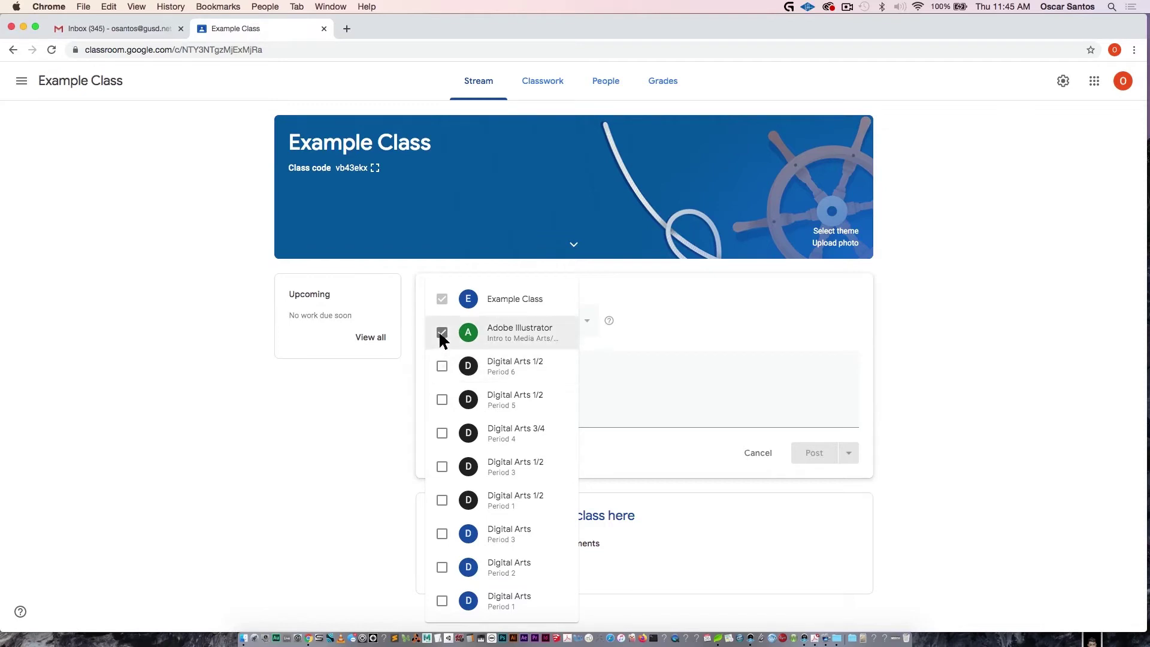
click(441, 333)
click(493, 267)
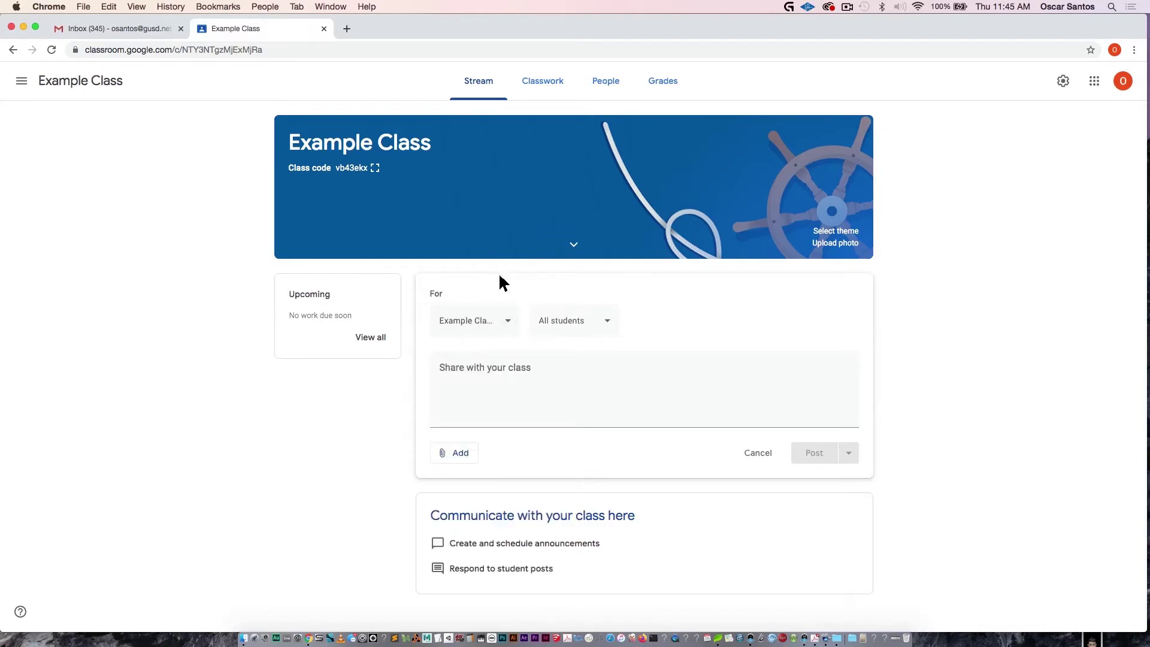
click(580, 320)
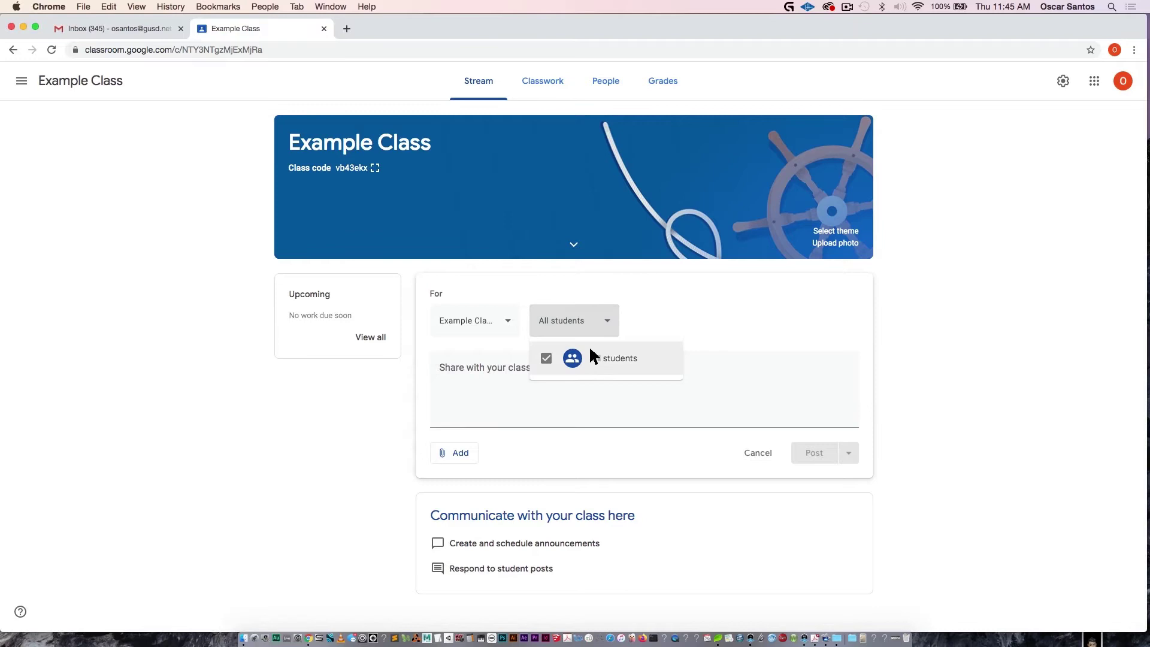
click(442, 370)
Write 'Agenda for Today' as the post text, leaving it without attachments.
click(452, 368)
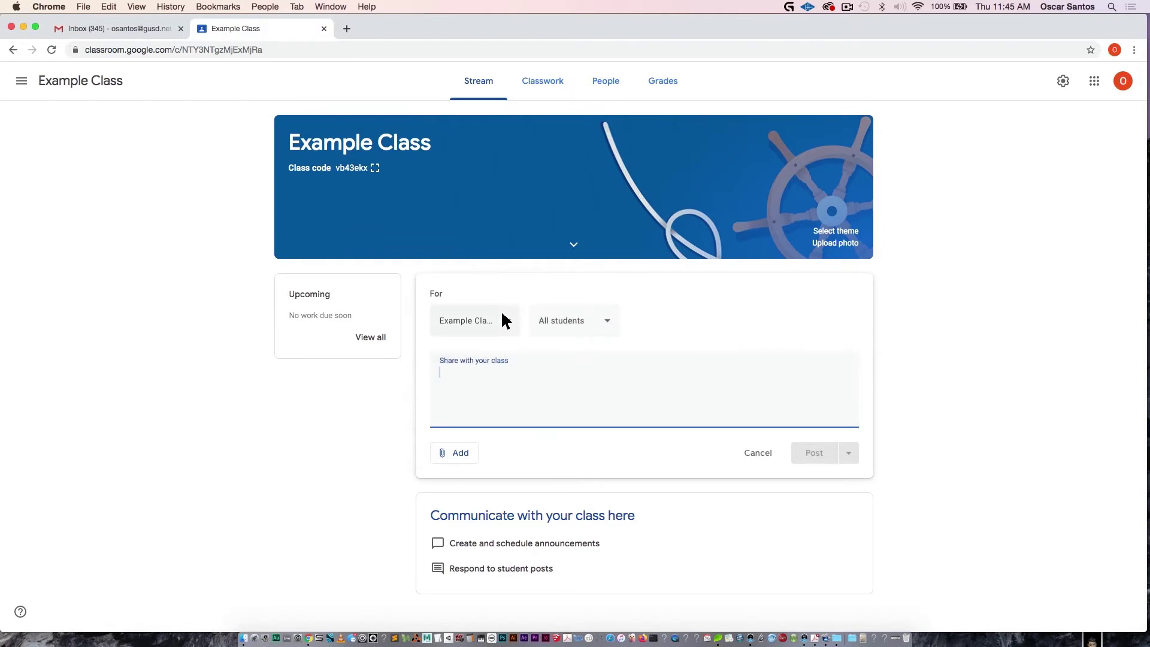
text(Agenda)
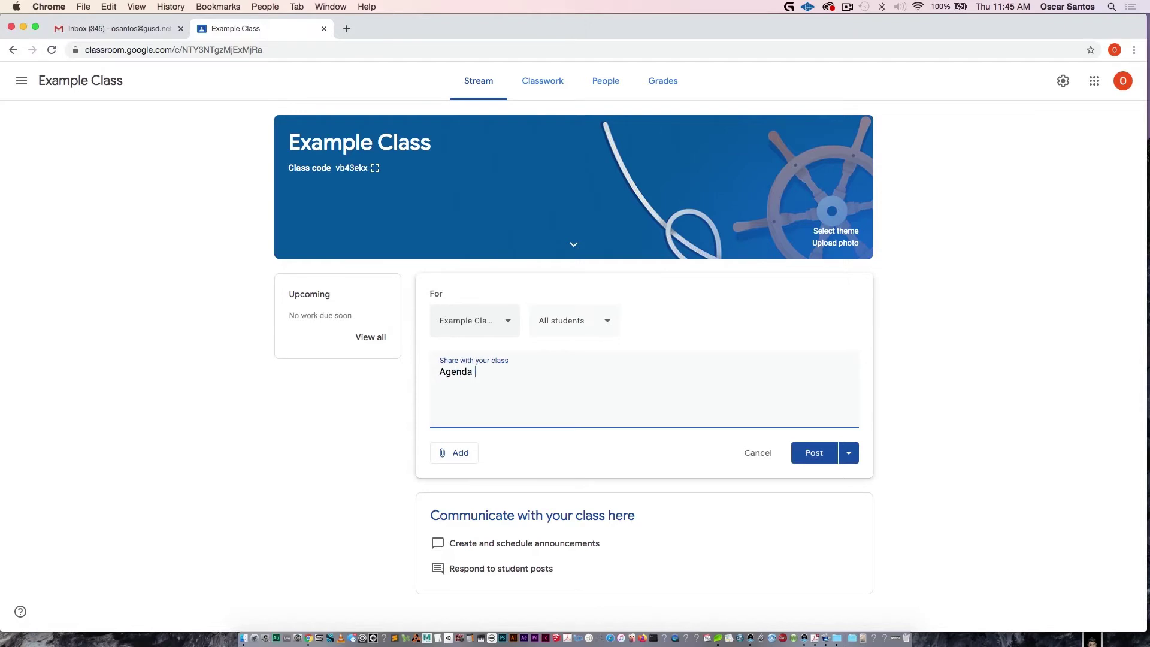
text( for Today:)
click(502, 306)
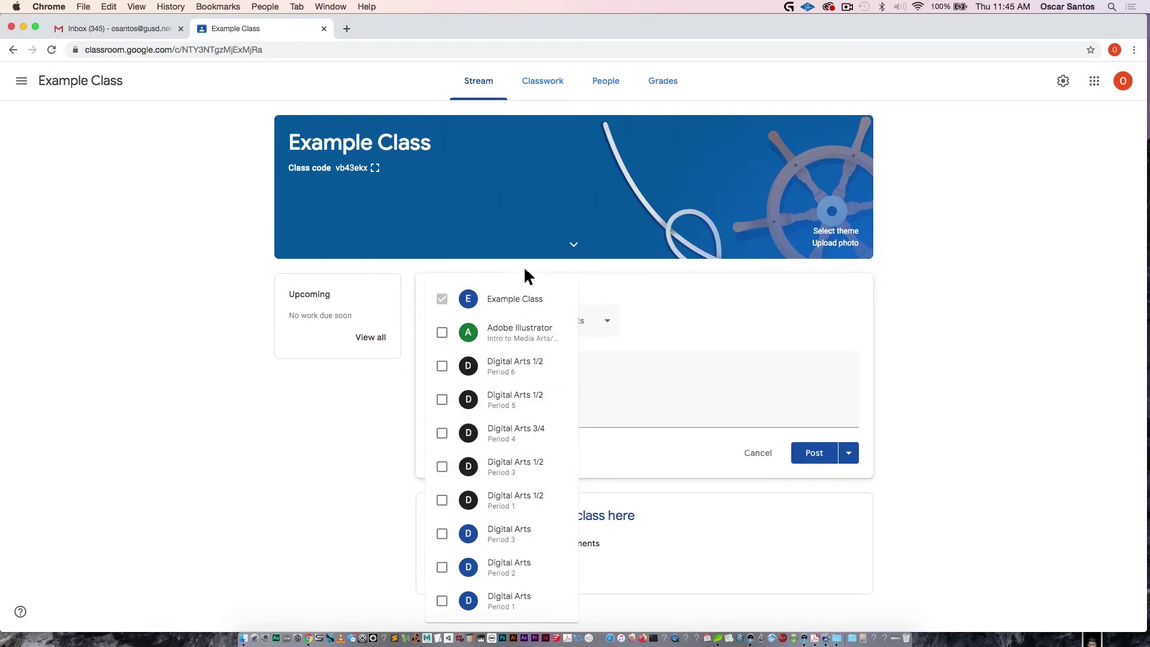
click(604, 358)
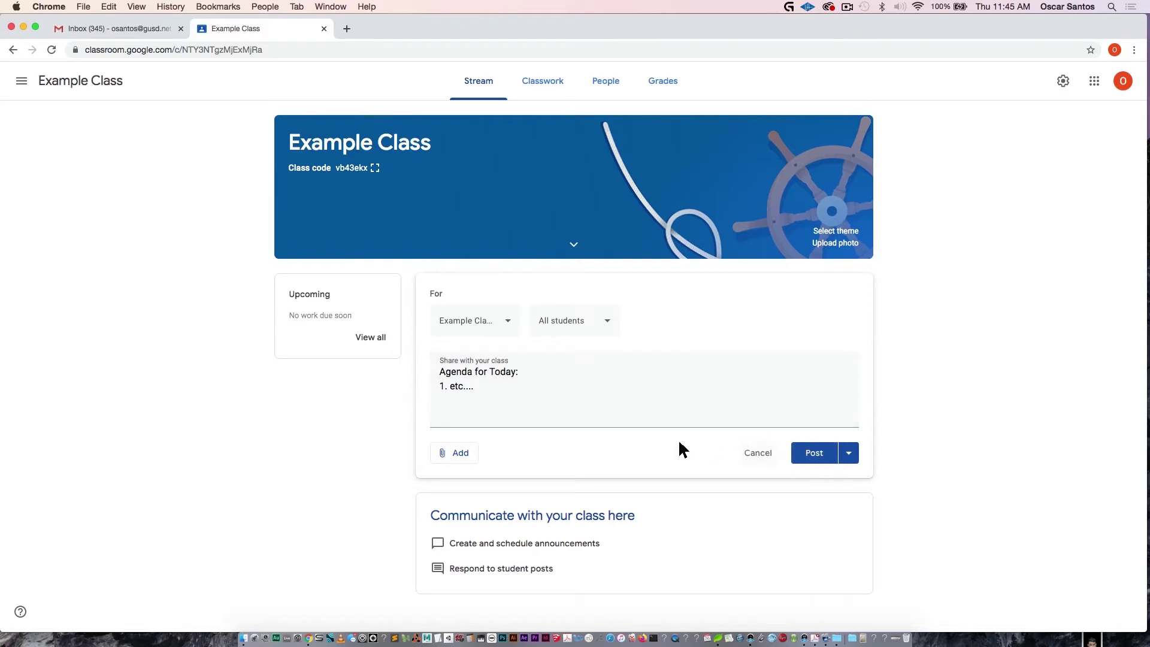
click(467, 451)
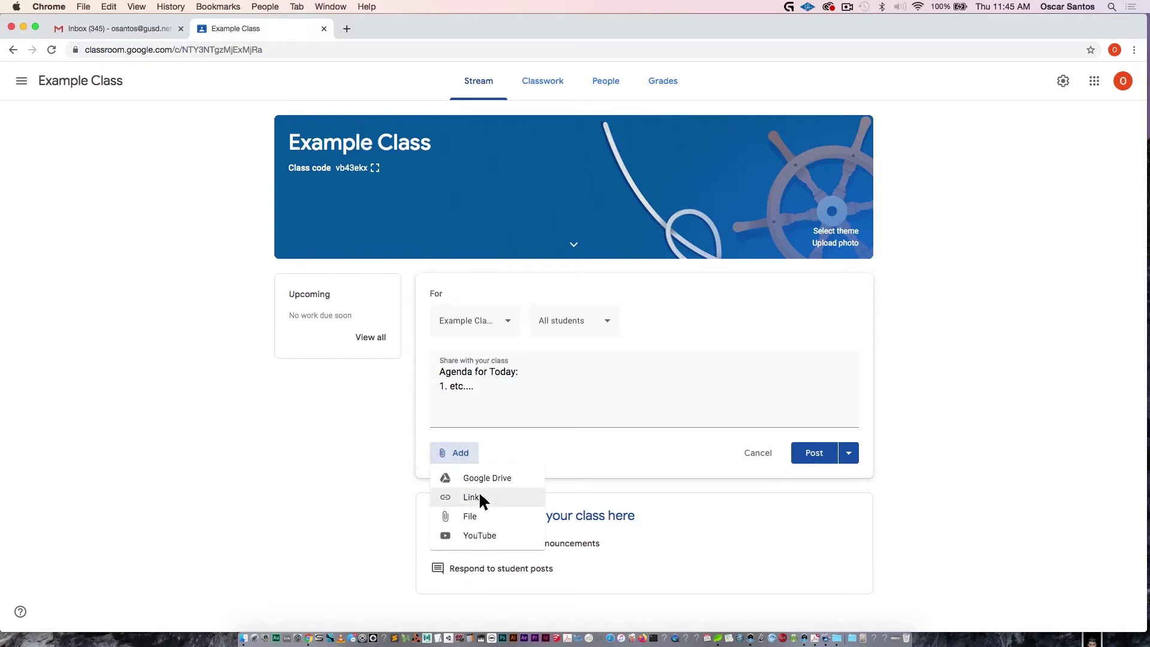
click(508, 441)
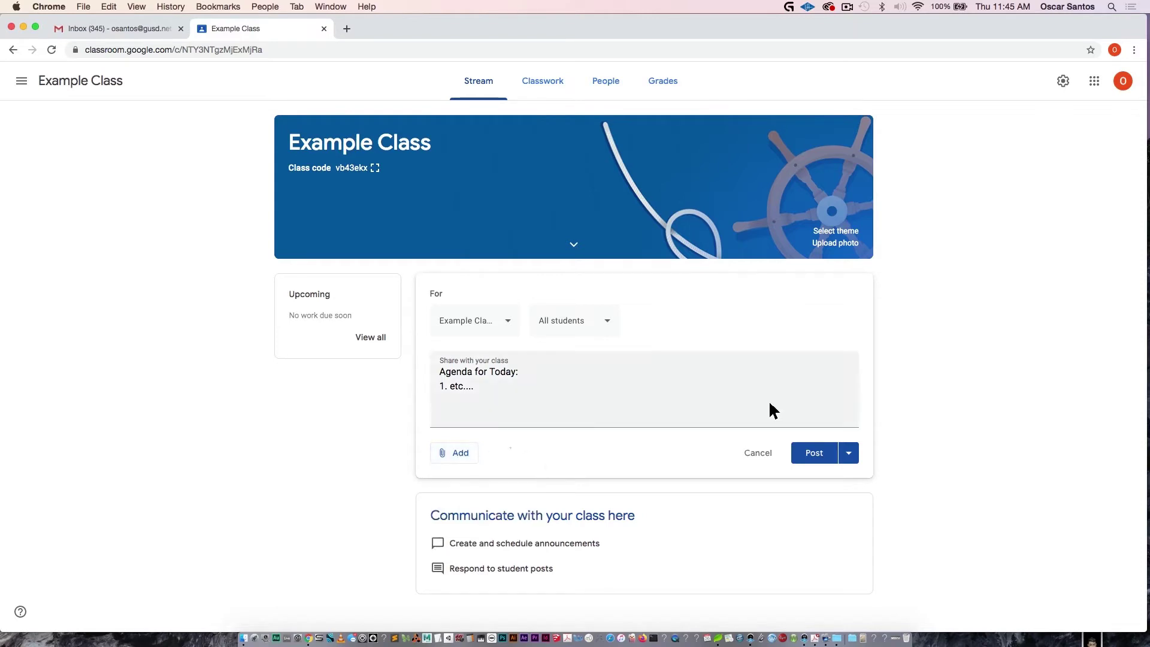
Post the Agenda for Today announcement, preview the enlarged class code, and start a comment.
click(801, 443)
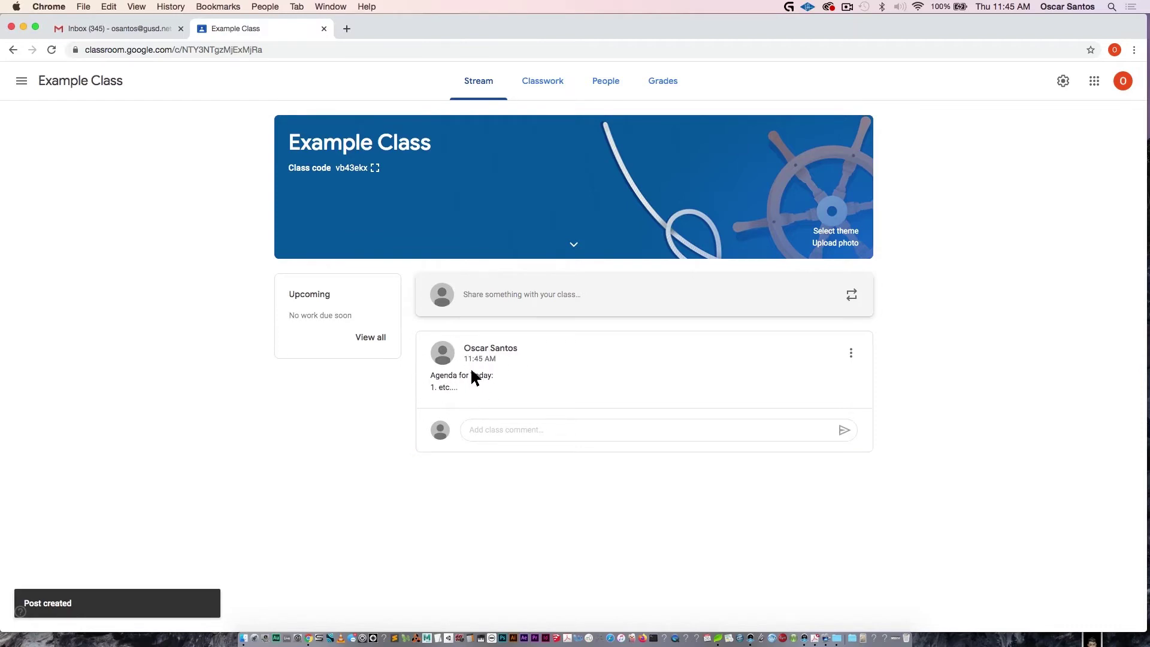
click(375, 168)
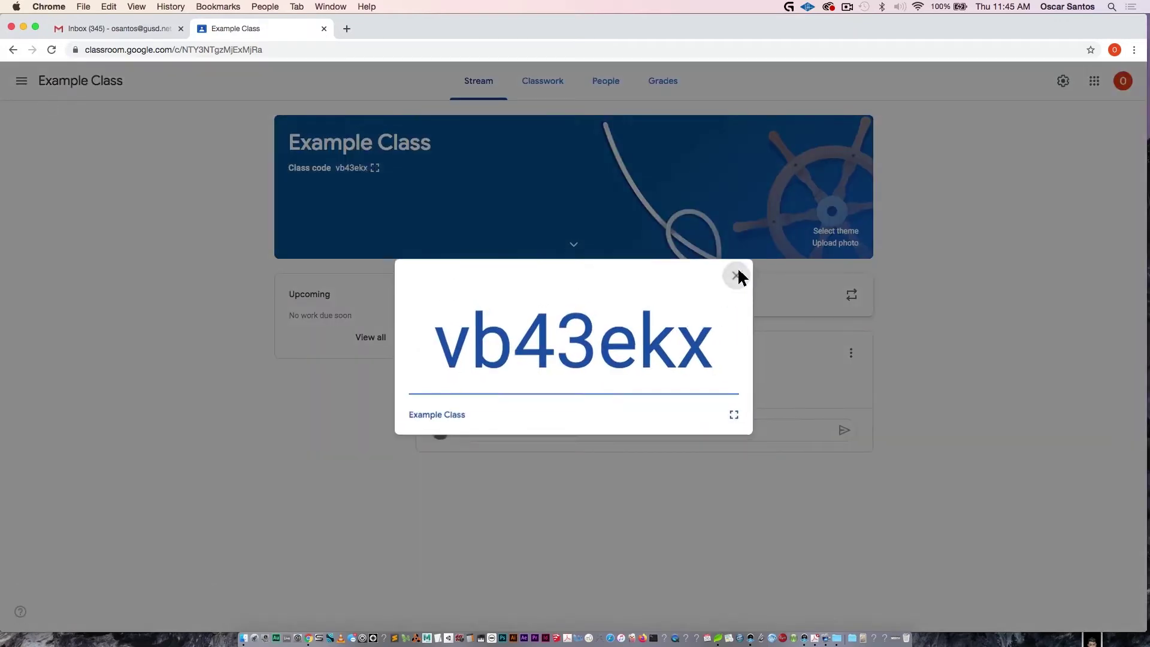
click(739, 274)
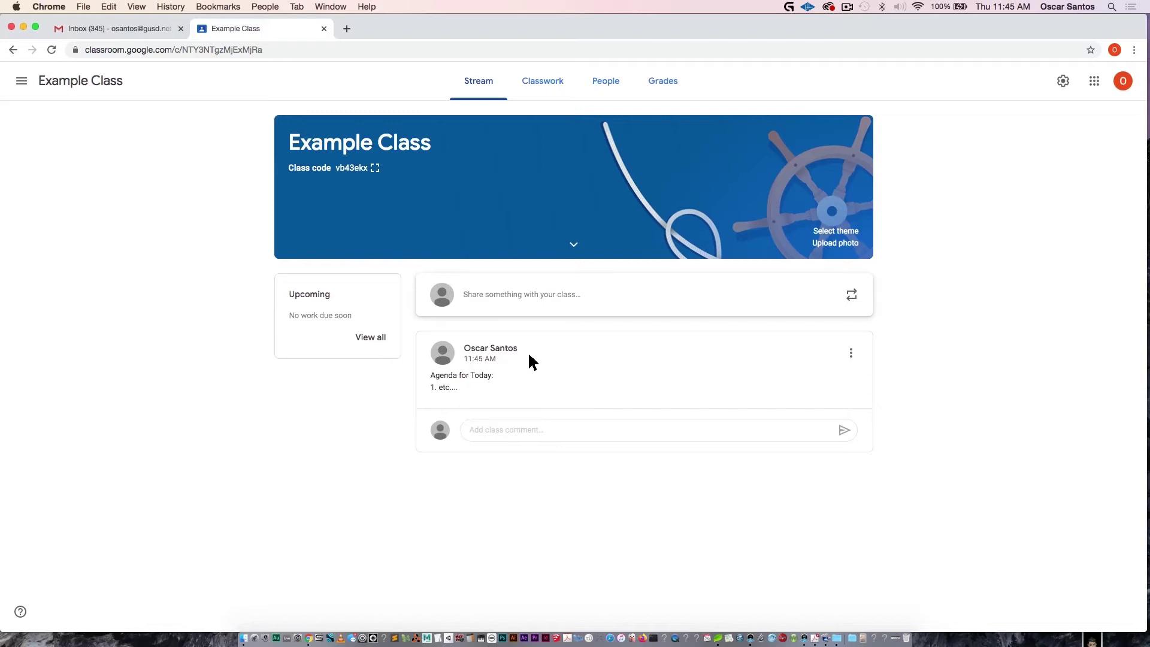
click(480, 428)
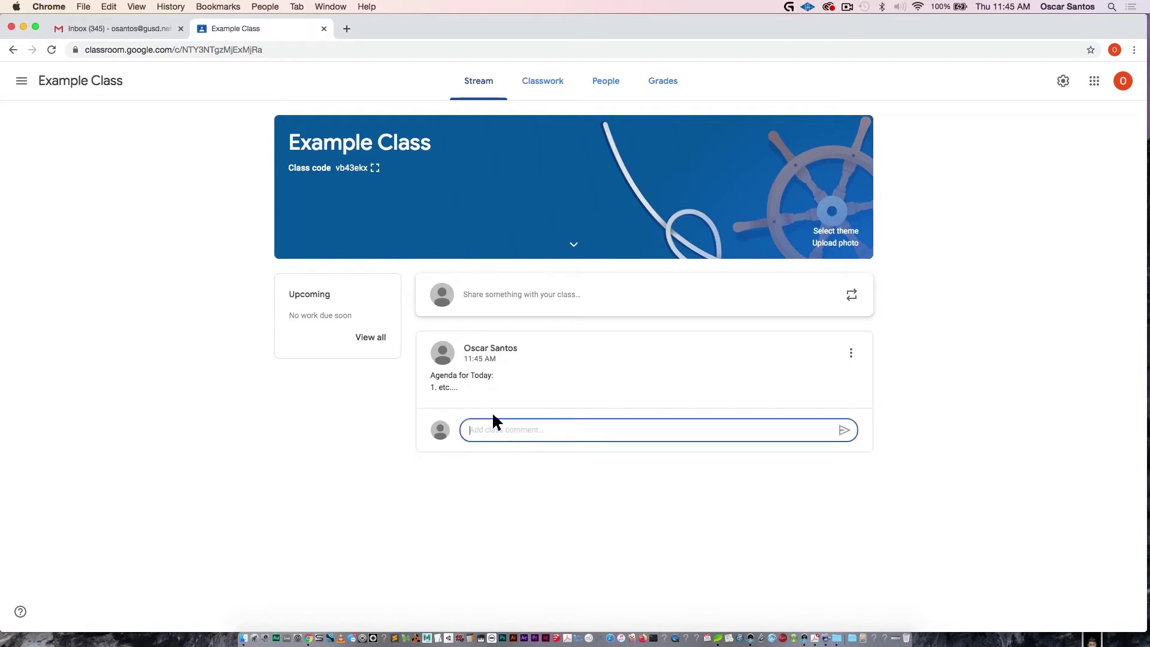
Switch to Example Class's Classwork page and open the Create menu.
click(536, 78)
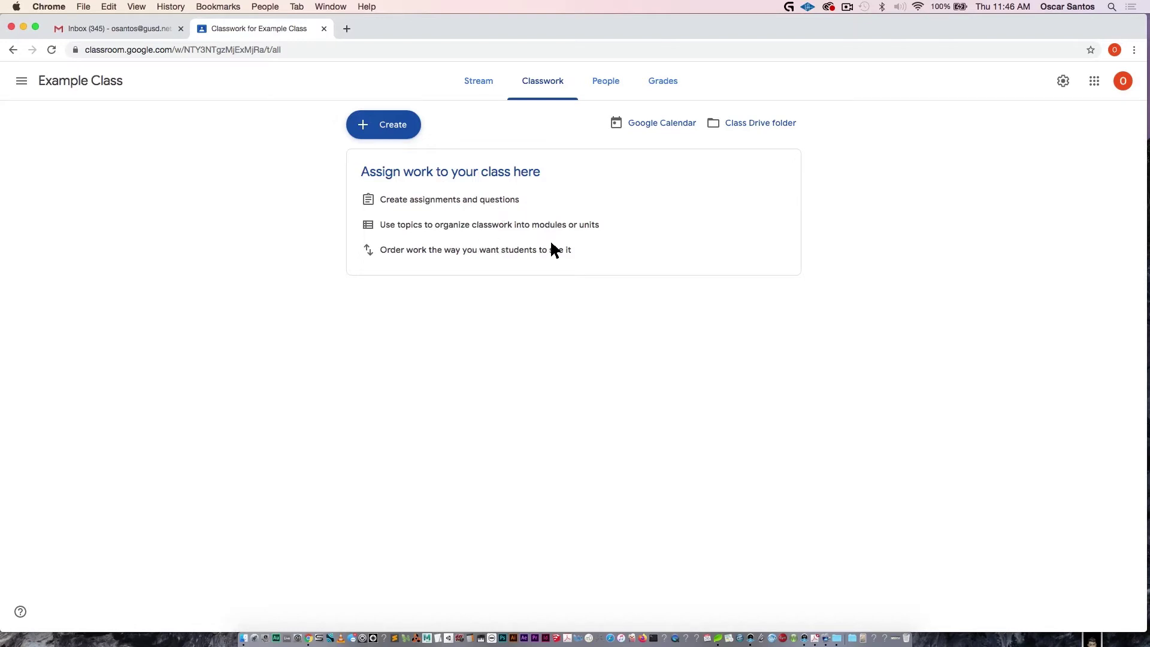
click(389, 125)
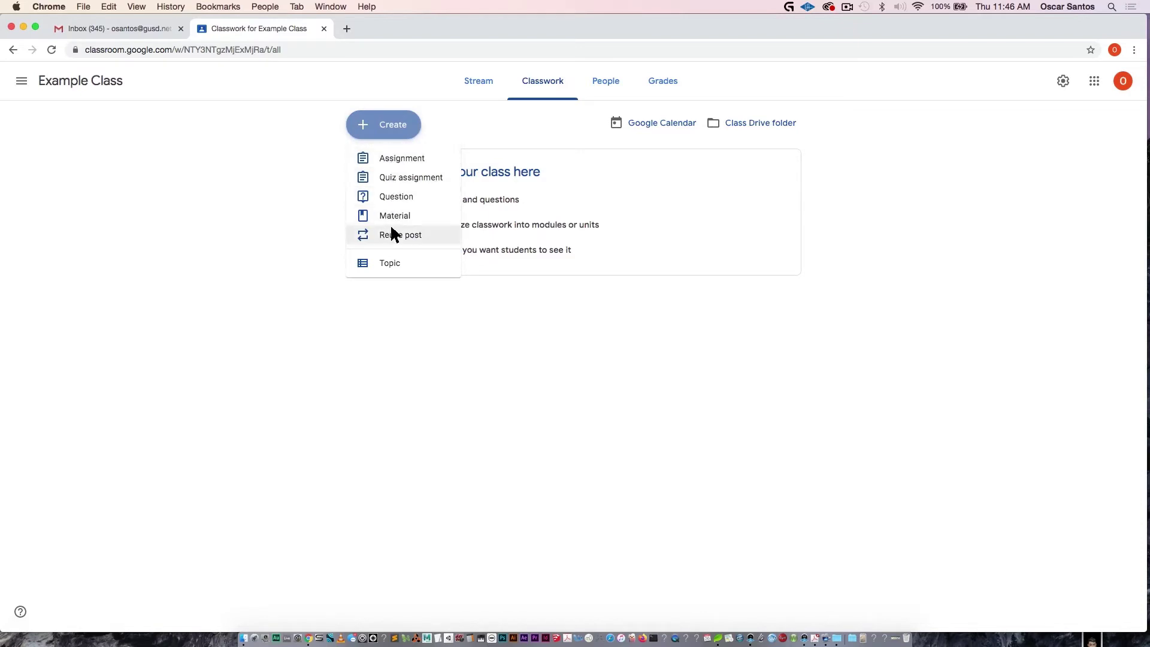
Start an assignment titled 'Project 1' with instructions 'These are the instructions for project'.
click(401, 155)
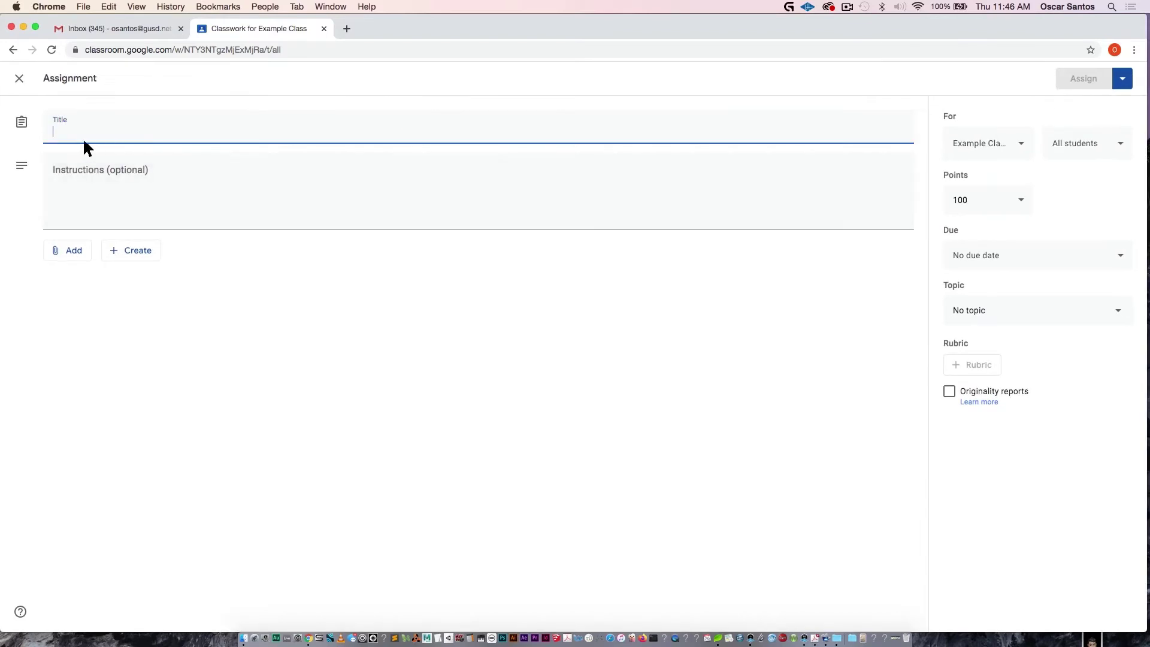
text(Project 1)
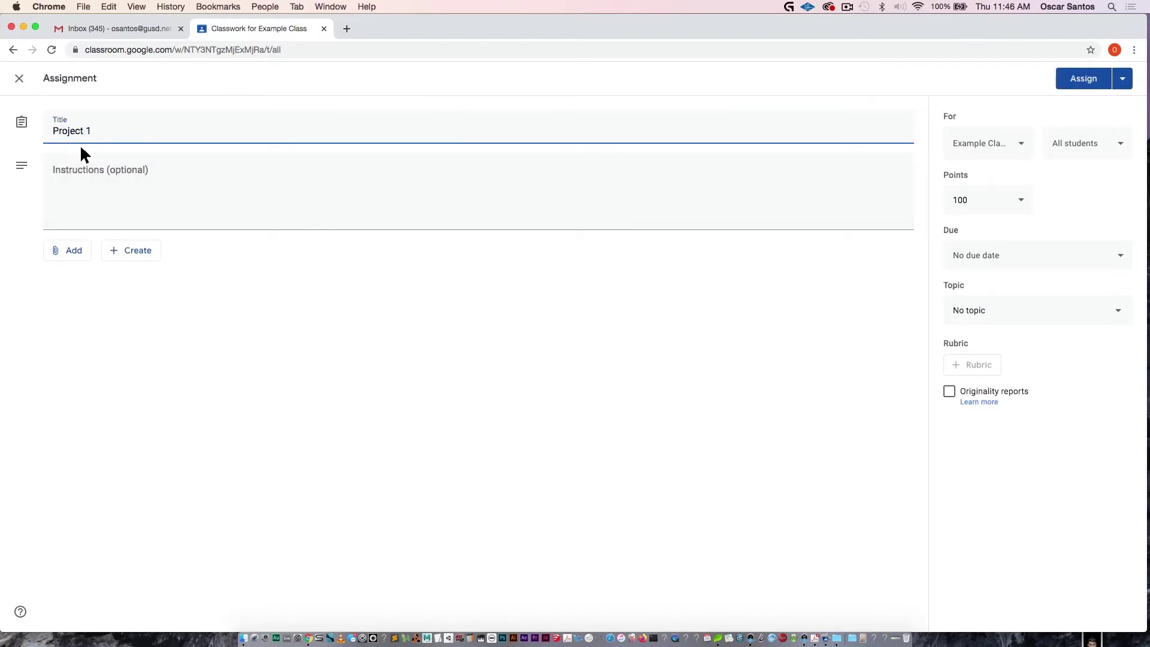
click(91, 167)
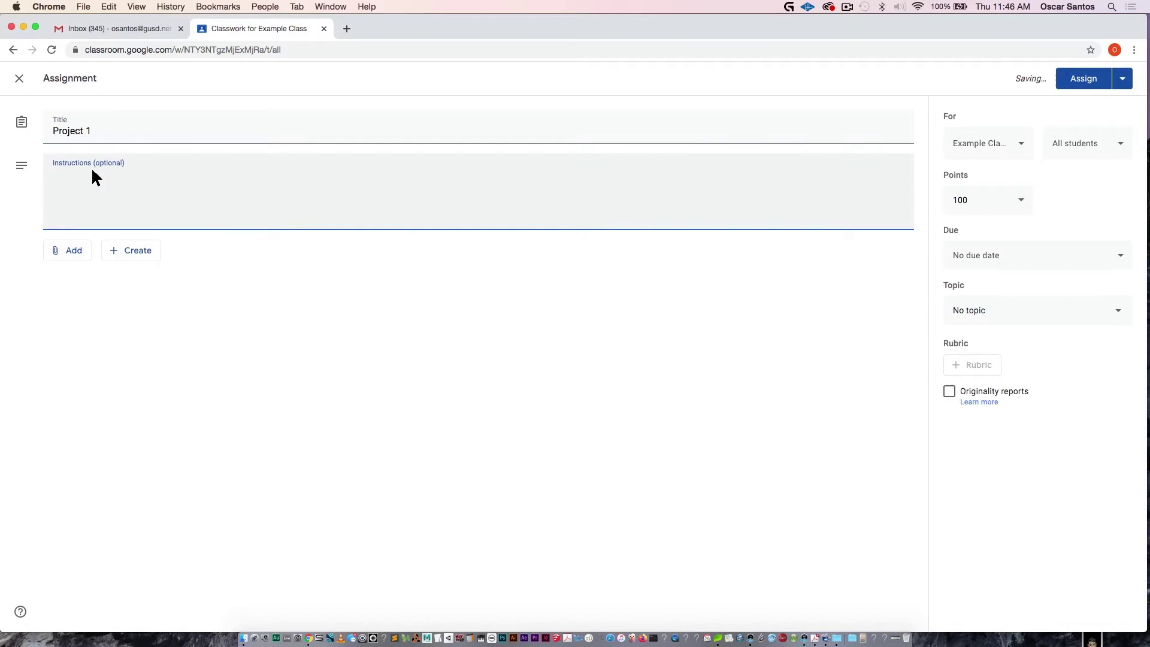
text(These are the i)
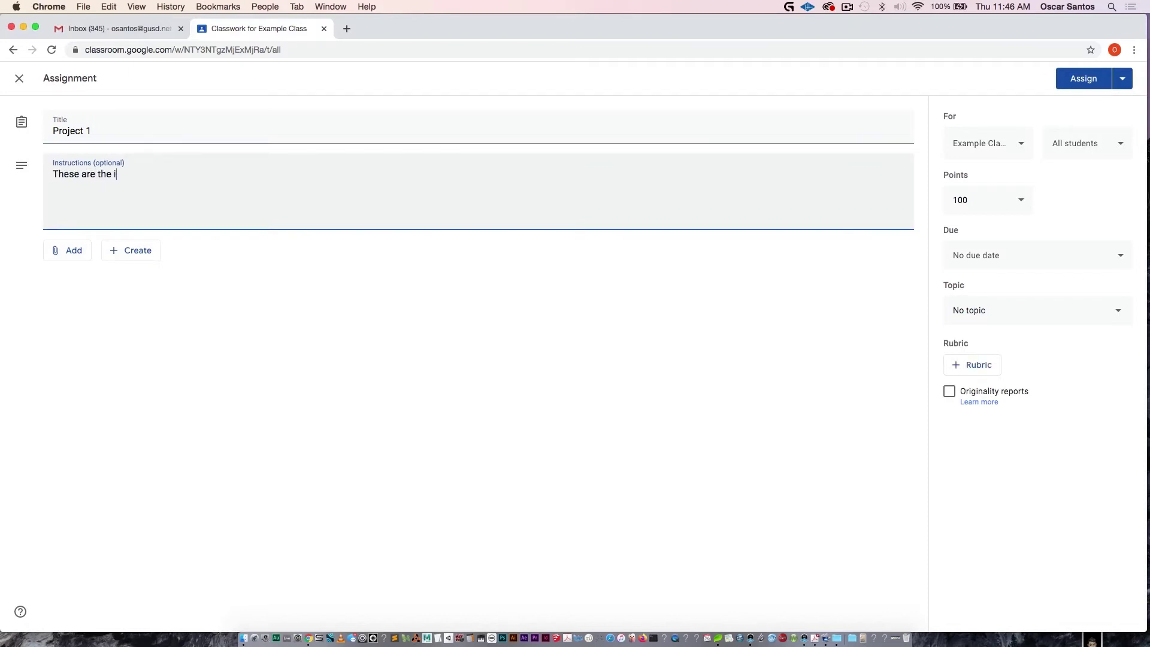
text(nstructions for project 1)
Keep the assignment going to Example Class and worth 100 points.
click(1011, 143)
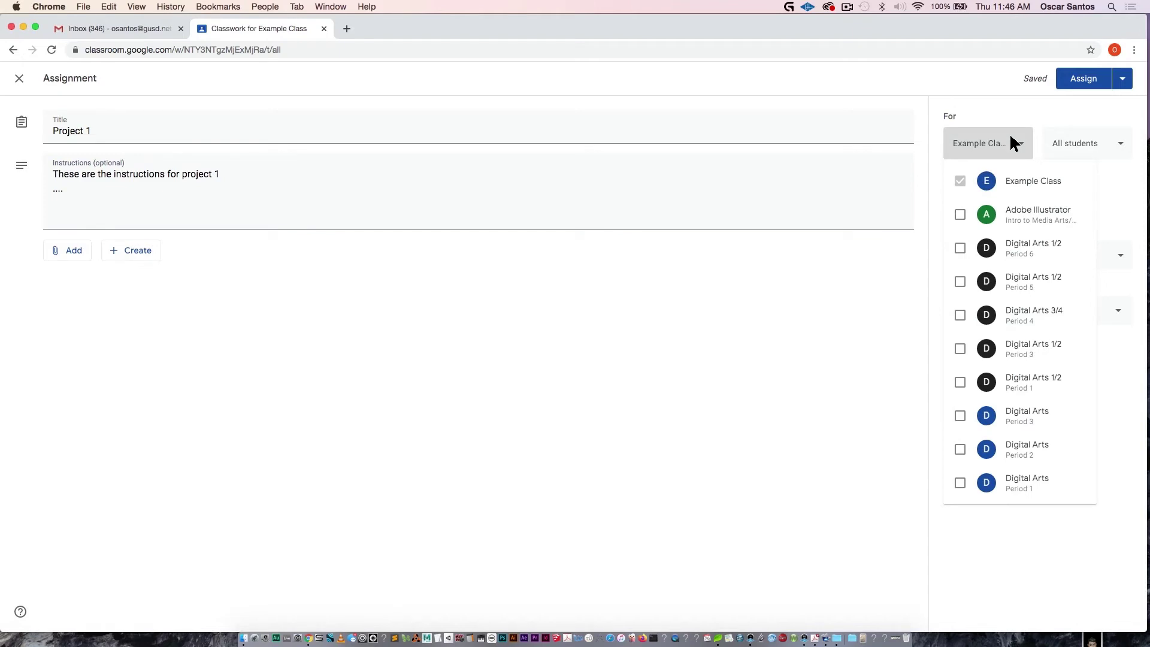
click(1012, 142)
click(1017, 203)
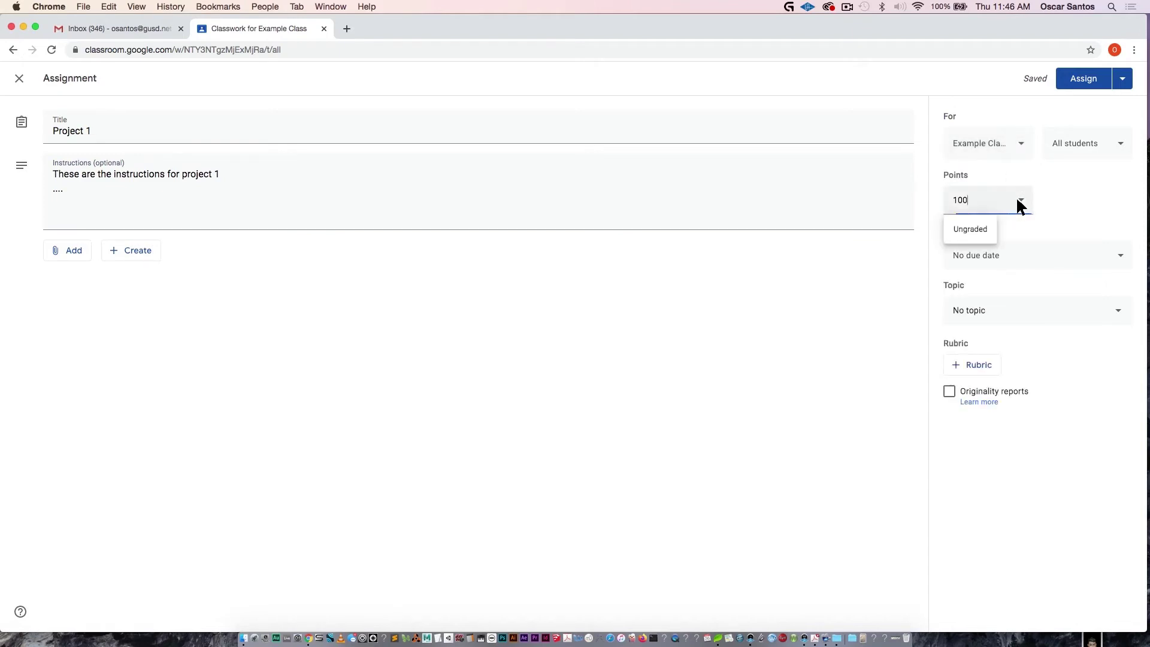
click(1018, 190)
click(1019, 190)
click(1067, 206)
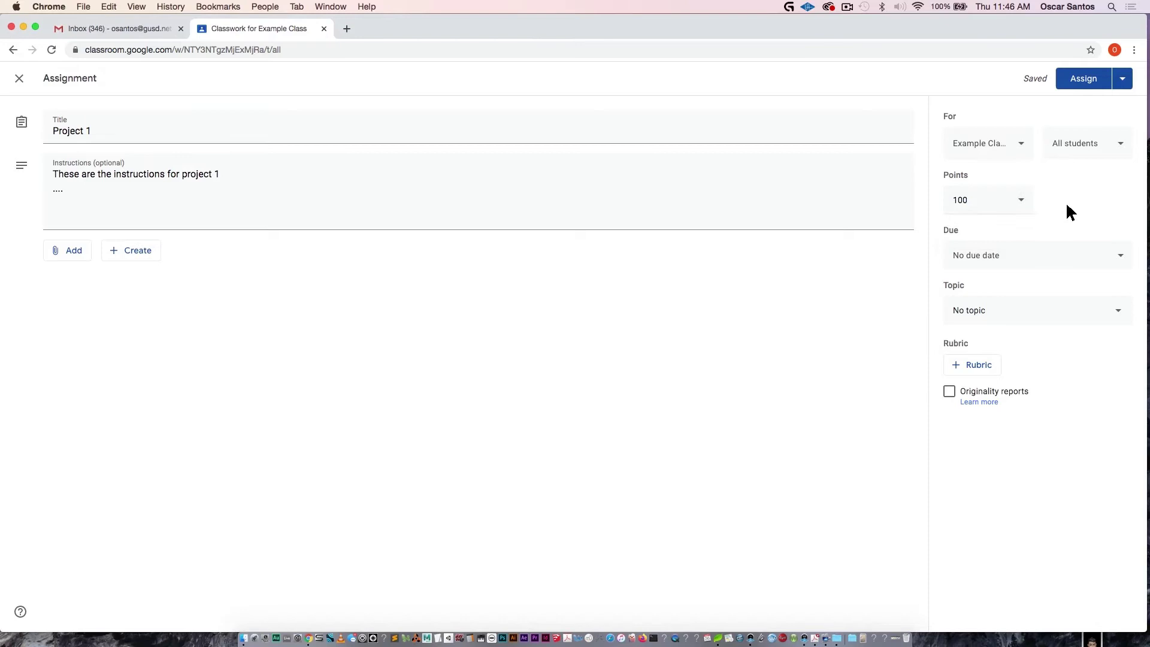
Set the assignment's due date to Mon, Mar 30, 2020.
click(1063, 251)
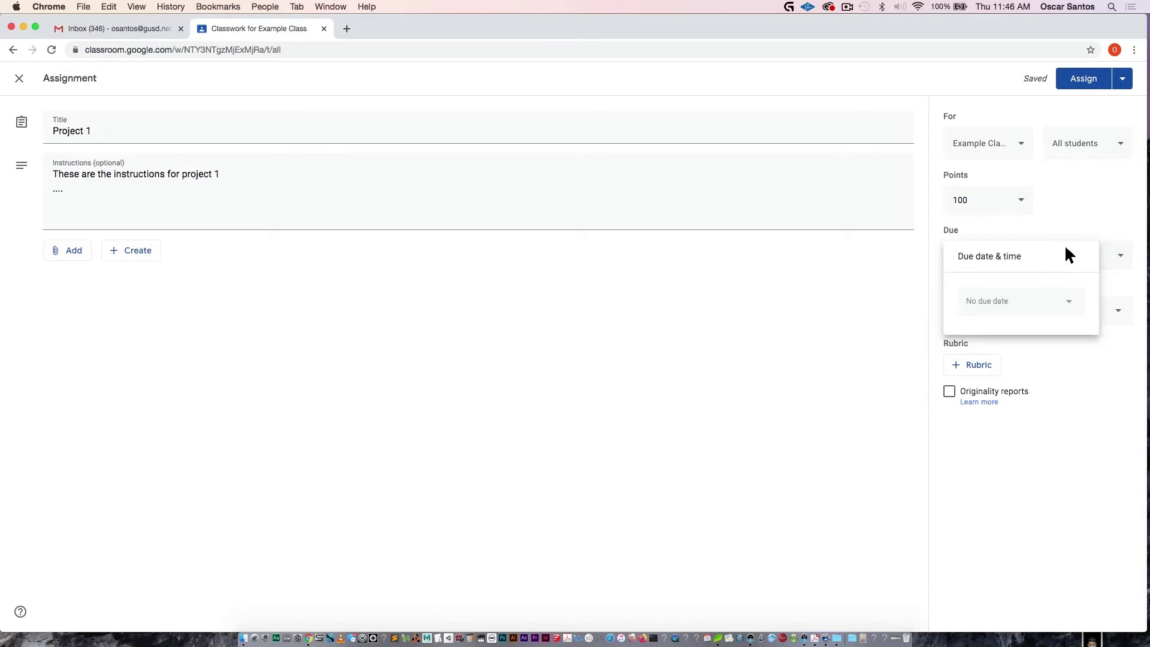
click(1065, 251)
click(1038, 257)
click(1064, 301)
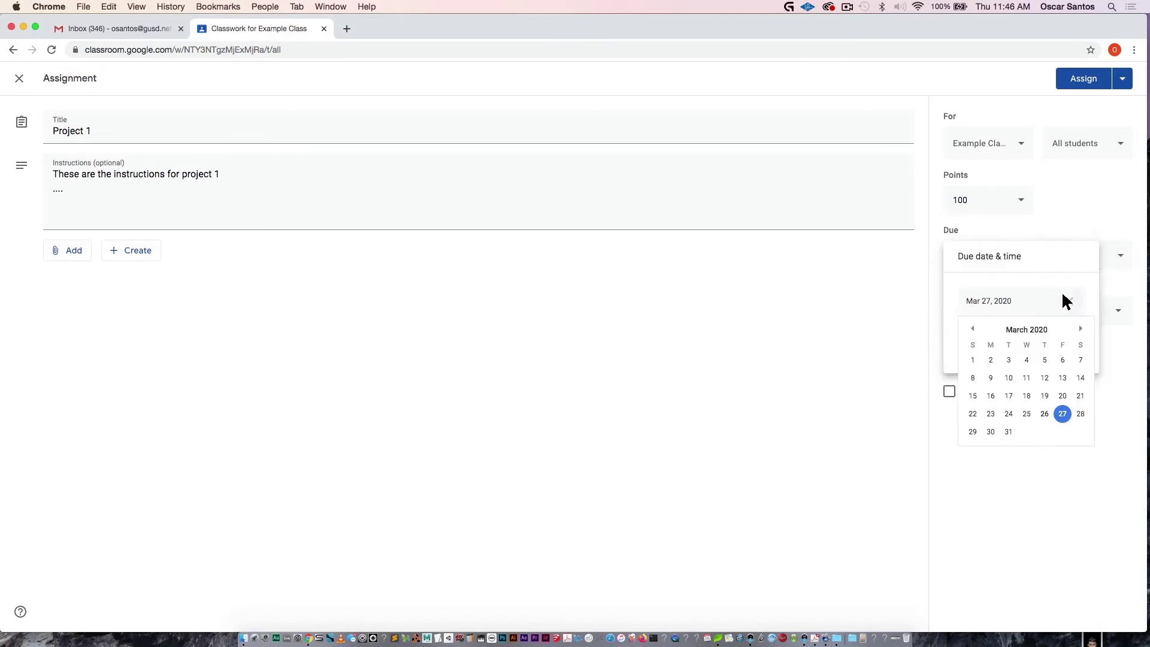
click(991, 432)
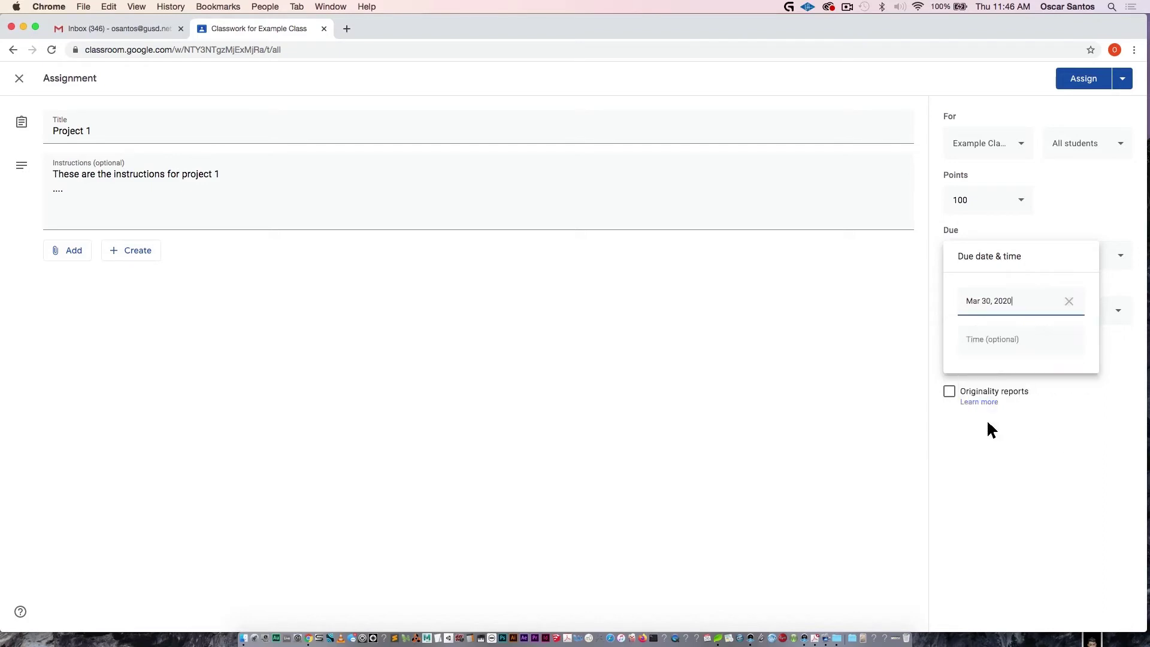
click(1075, 187)
Leave the assignment with no topic and no rubric.
click(1001, 299)
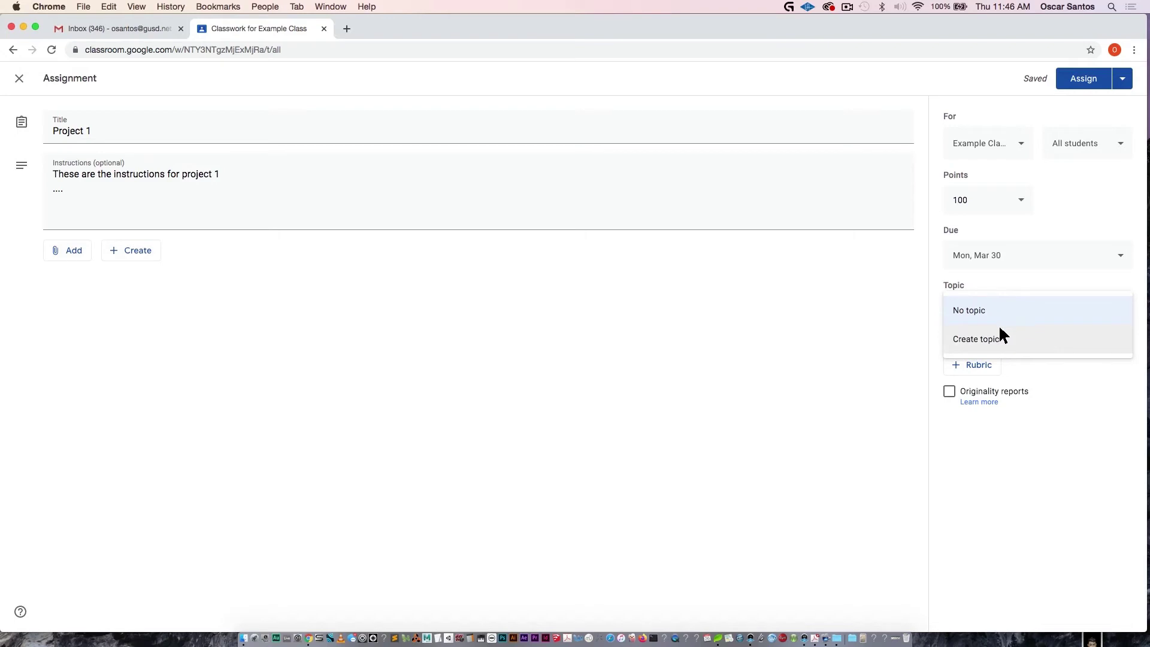
click(1012, 273)
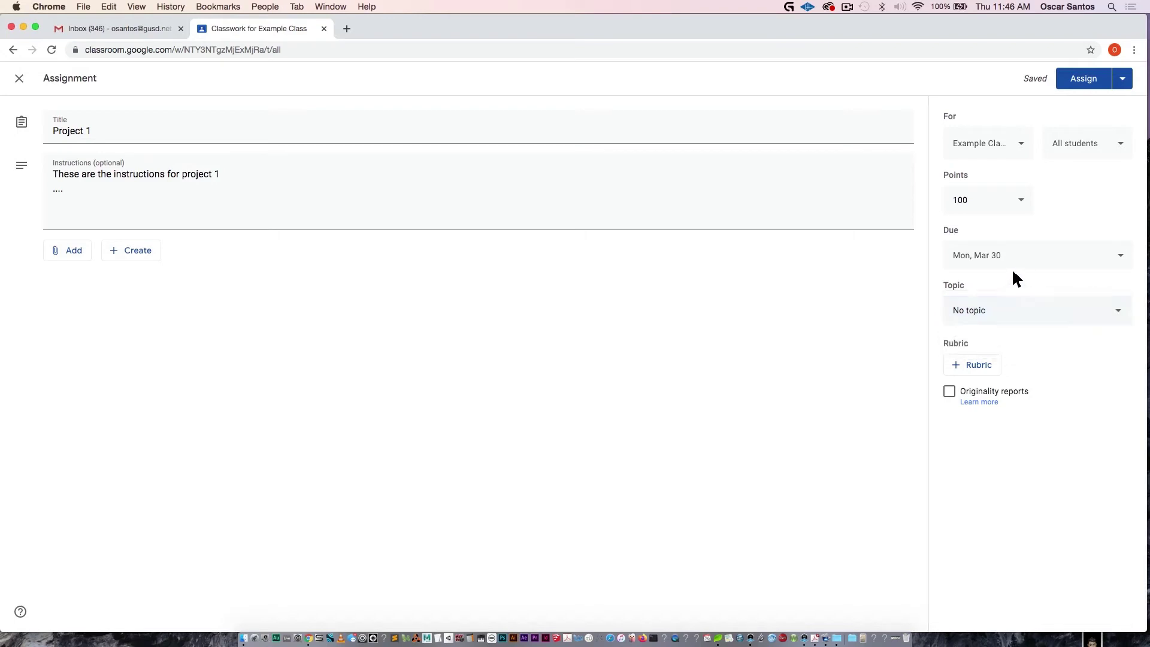
click(975, 366)
click(1022, 348)
Assign Project 1, check the empty People and Grades pages, and open the classes menu.
click(1069, 78)
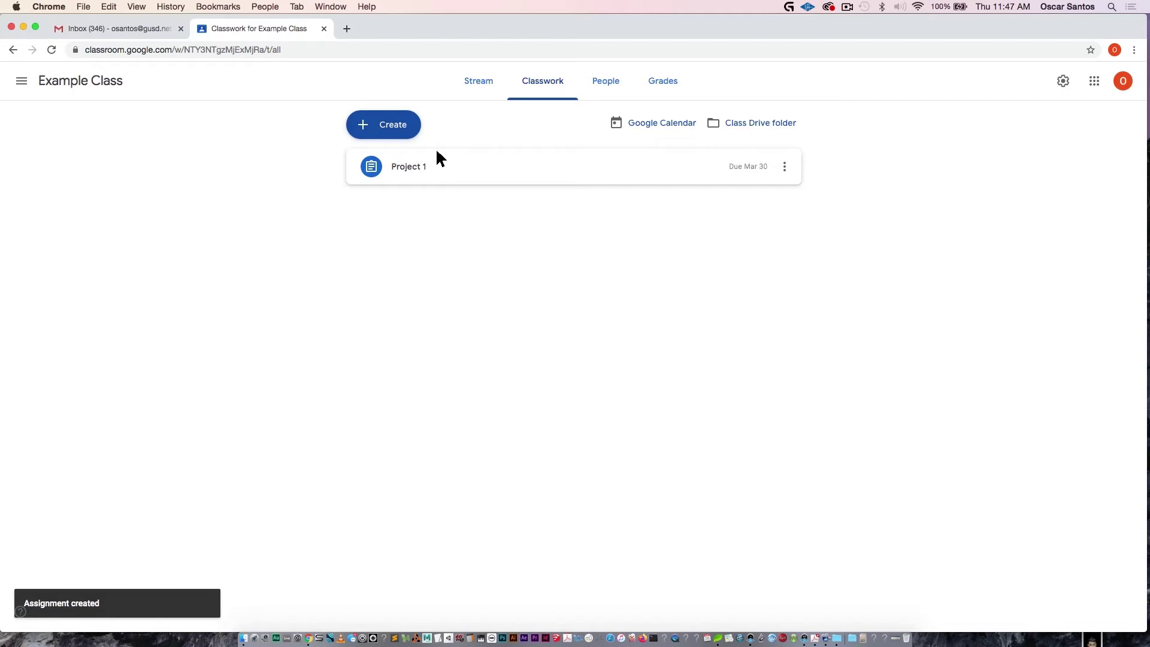
click(603, 85)
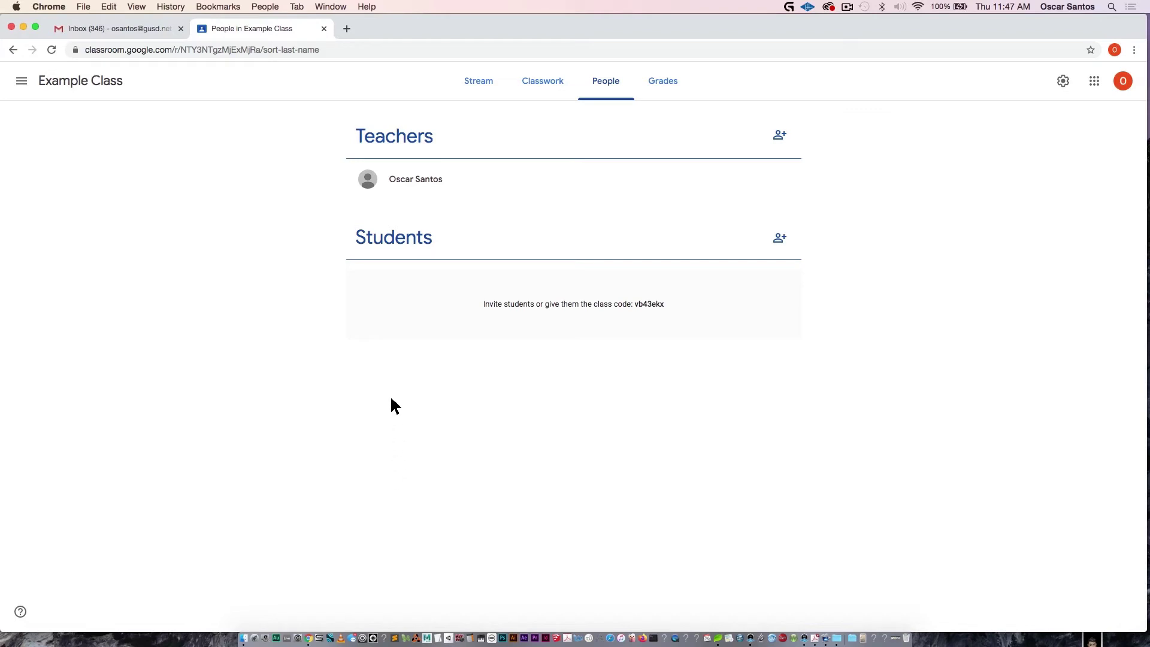
click(658, 77)
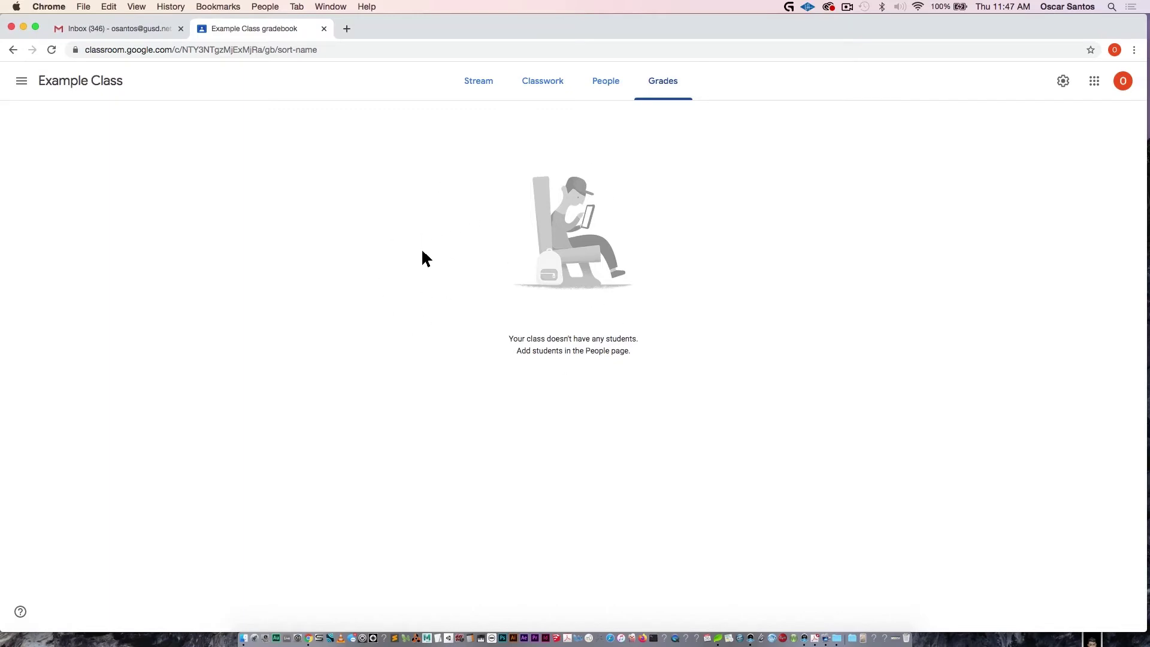
click(20, 82)
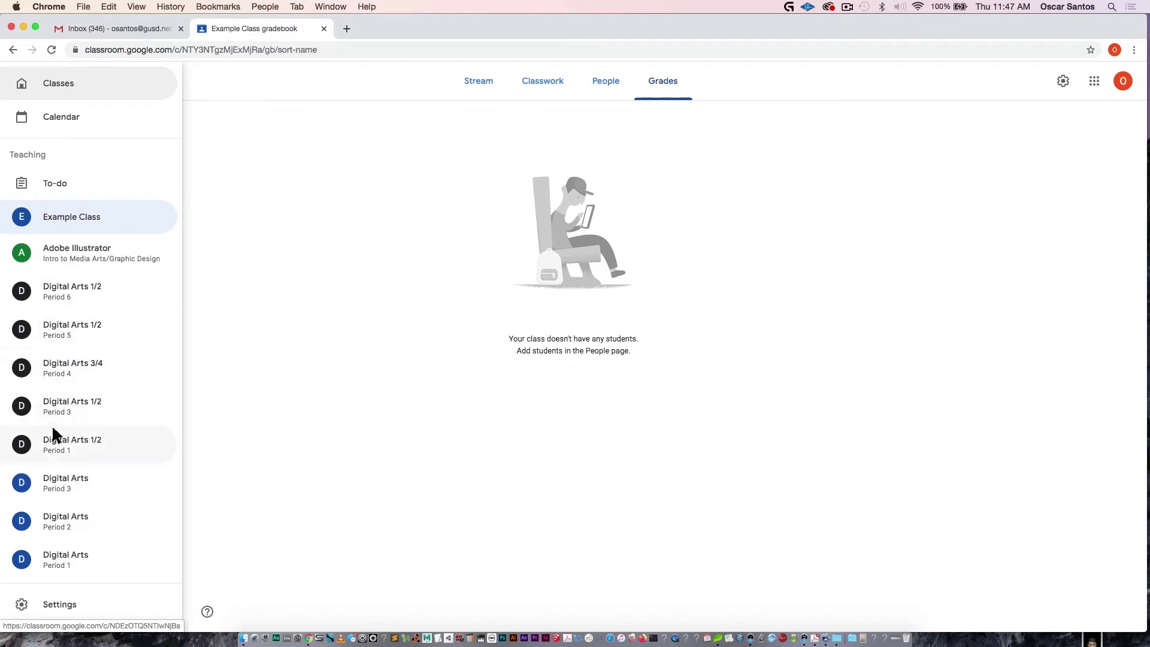
Open Digital Arts 1/2 Period 1's Classwork and load older assignments back to Proj 11.
click(55, 446)
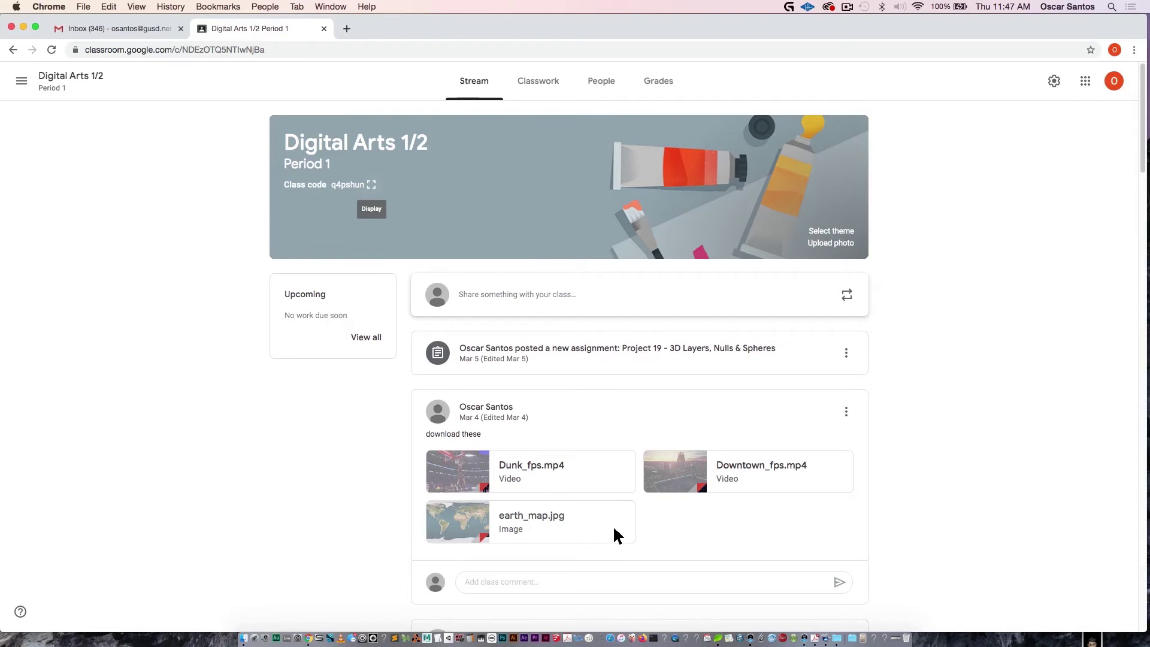
scroll(611, 521, down, 1)
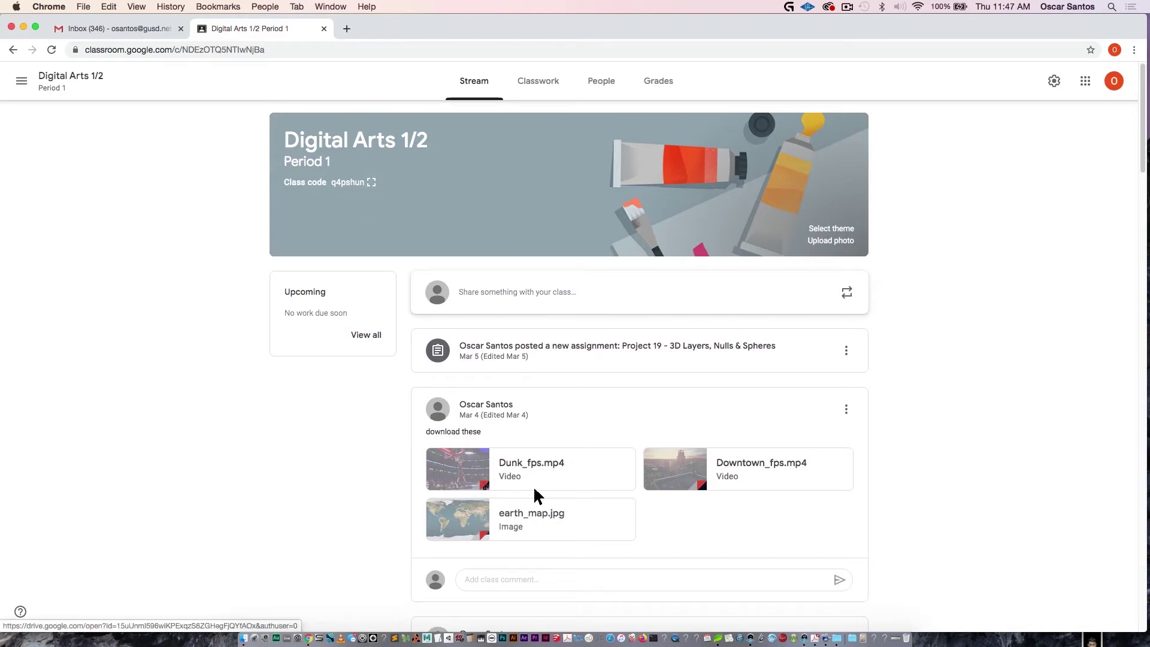
click(542, 85)
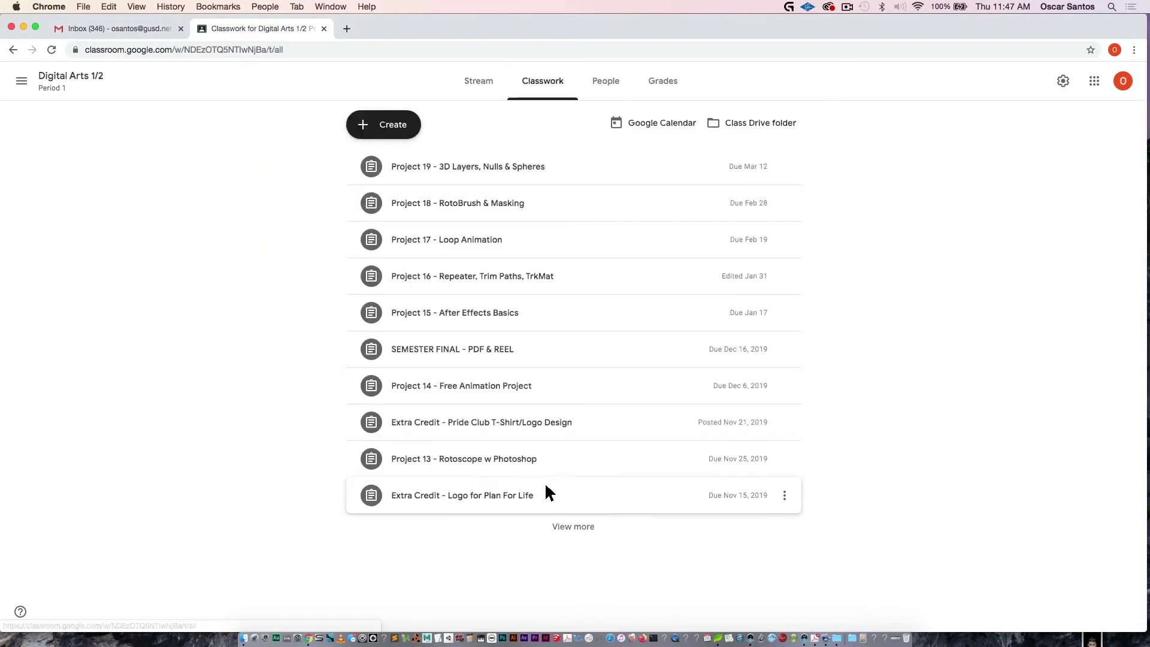
click(557, 525)
scroll(551, 363, down, 5)
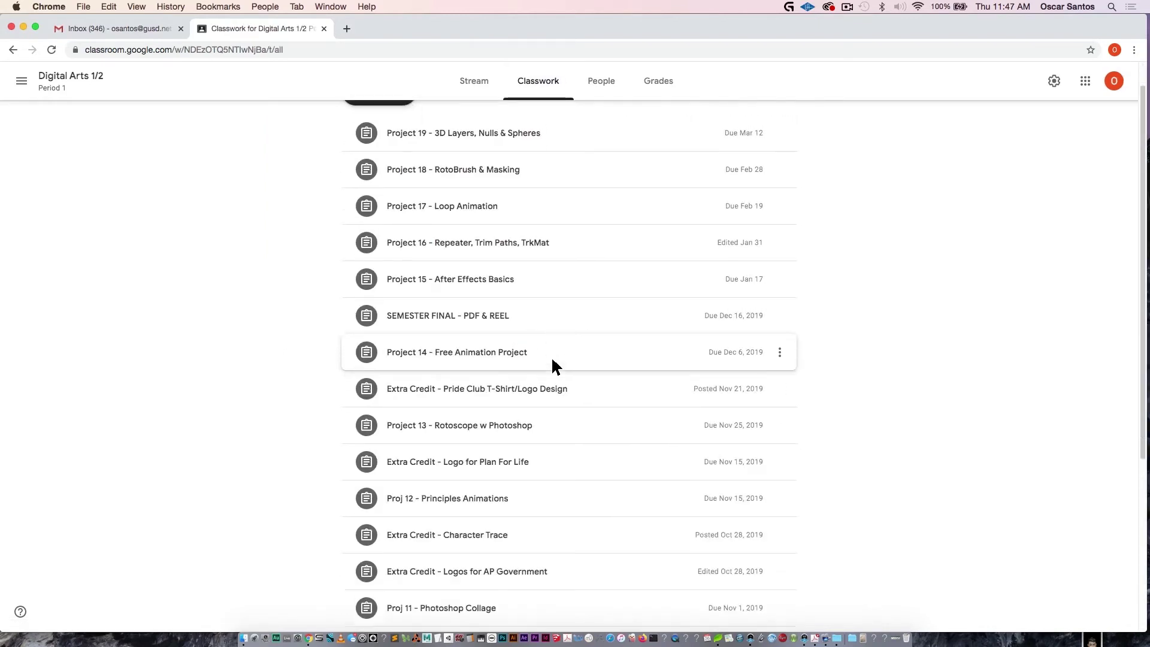
scroll(552, 362, up, 5)
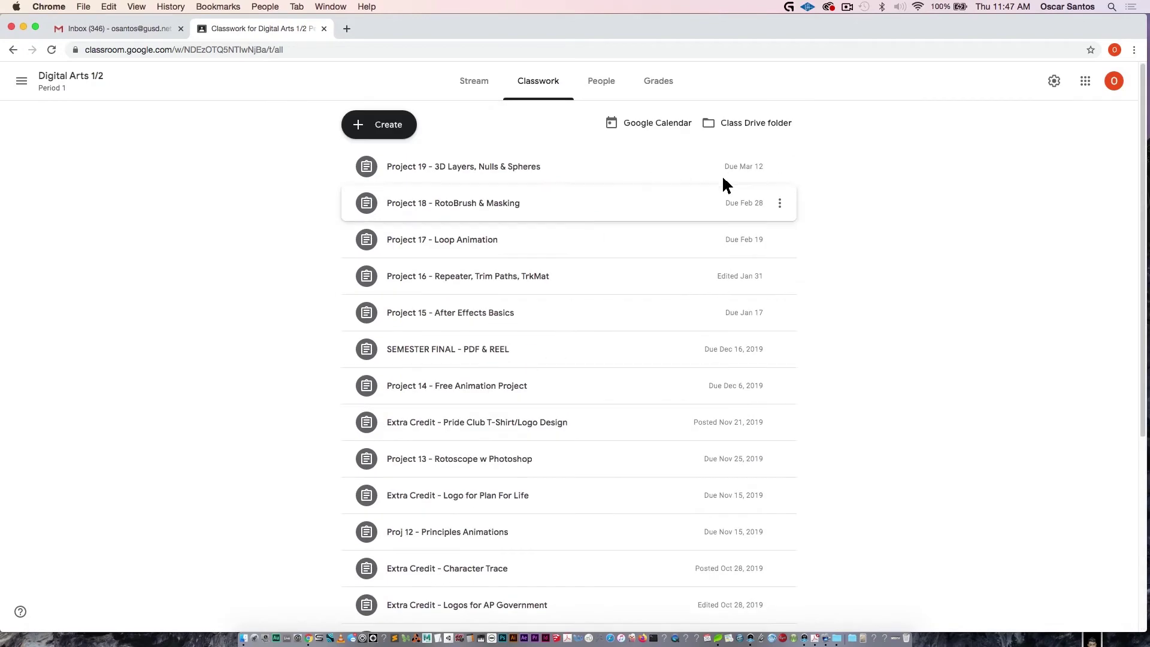
Expand Project 19 - 3D Layers, Nulls & Spheres and open its 18 turned-in submissions.
click(416, 162)
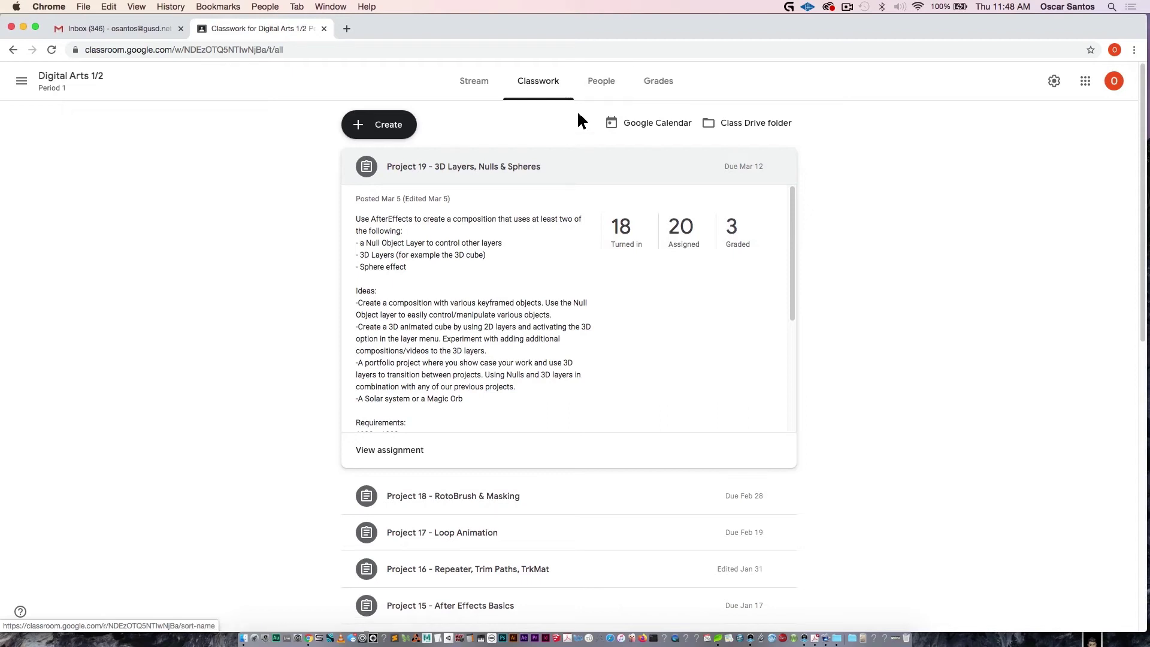
click(621, 226)
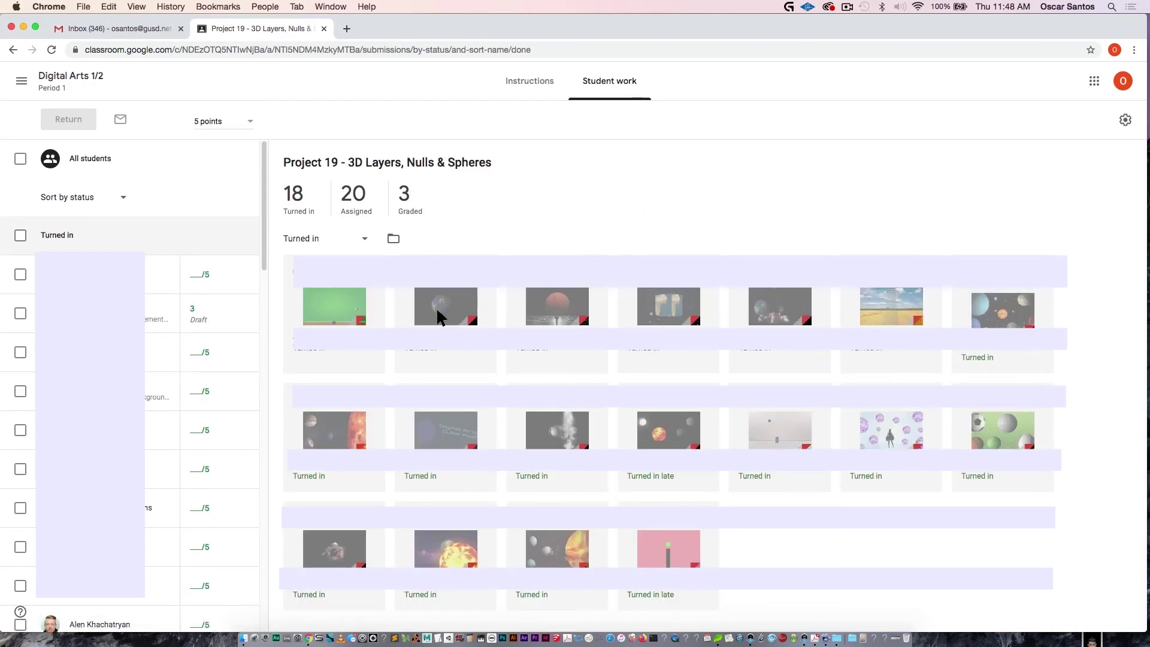
Filter Project 19 to its 3 graded submissions, review Comp 1.mp4 (3/5) and its private comment.
click(405, 192)
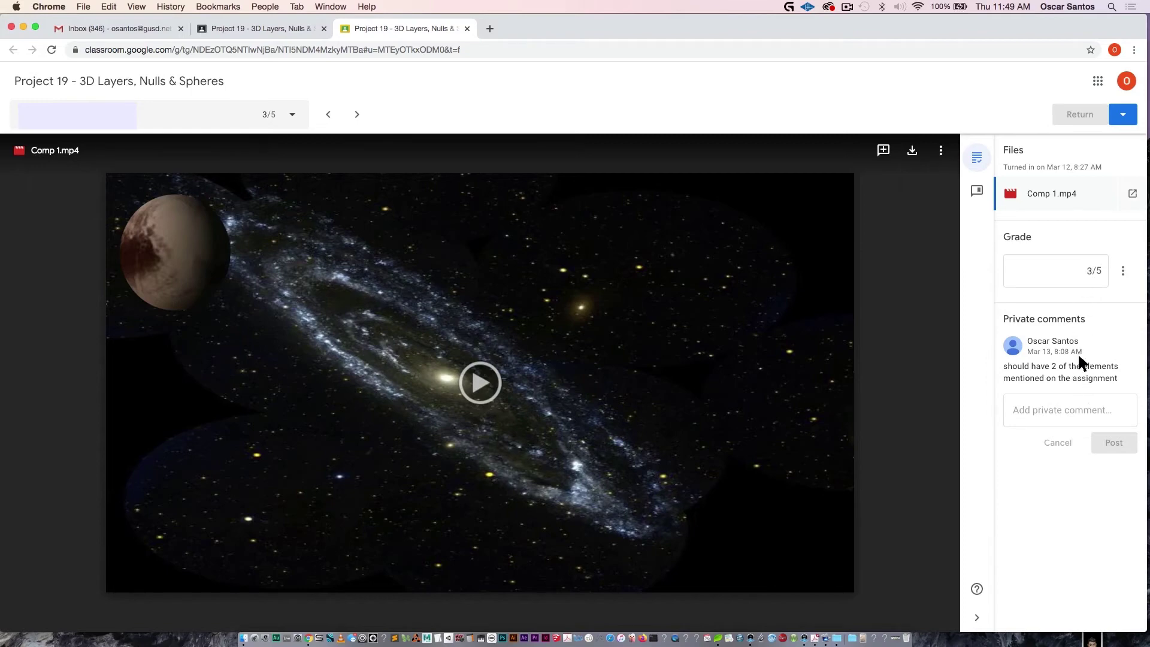
click(1066, 409)
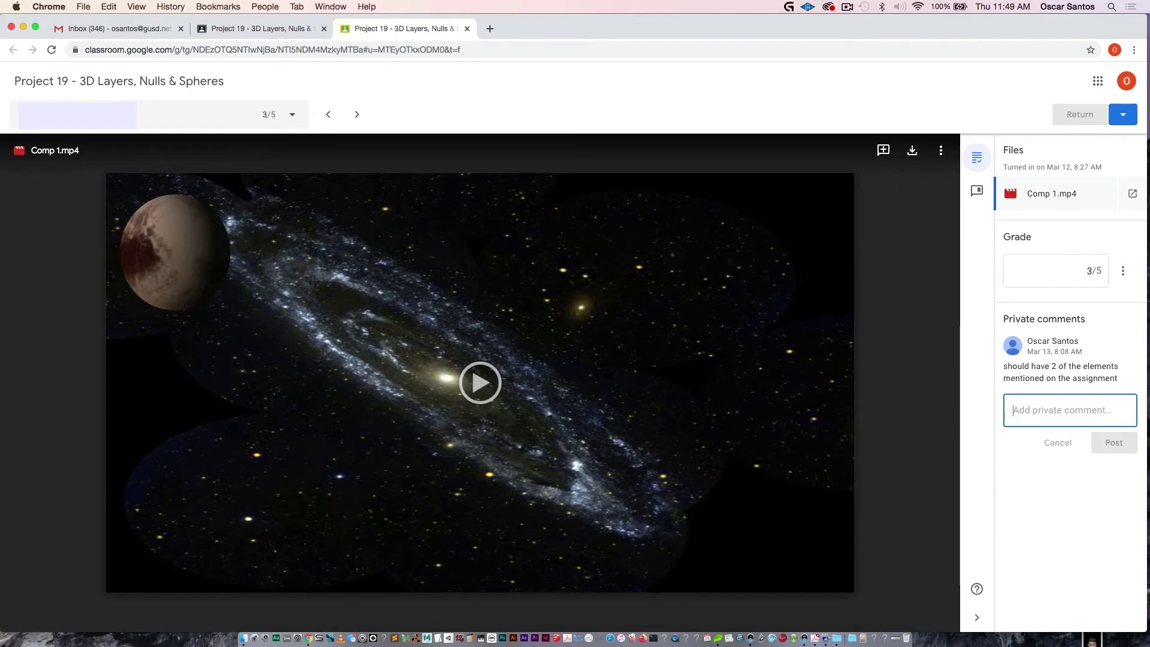
click(258, 18)
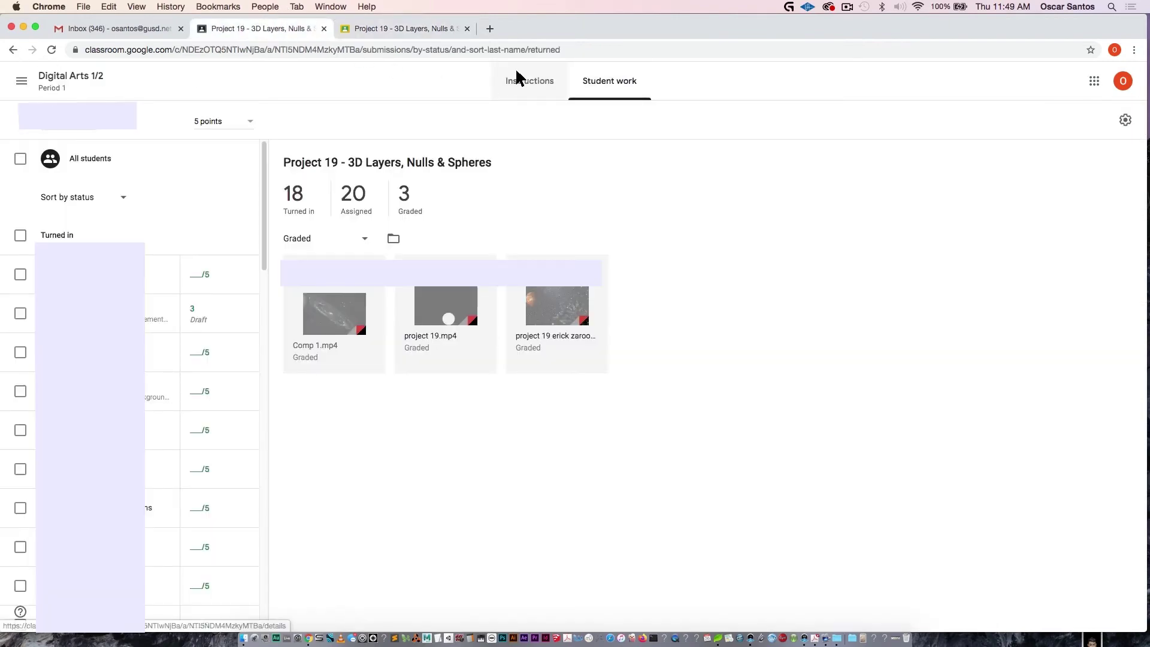
Glance at Project 19's Instructions and Student work, then return to the class stream.
click(517, 80)
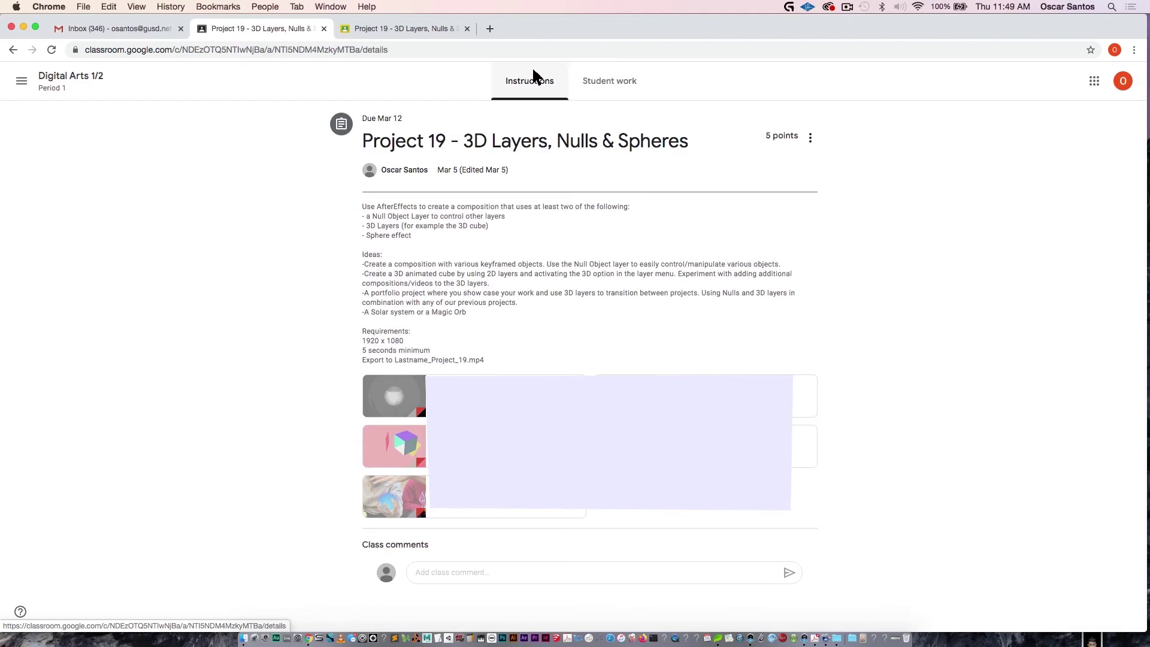
click(602, 78)
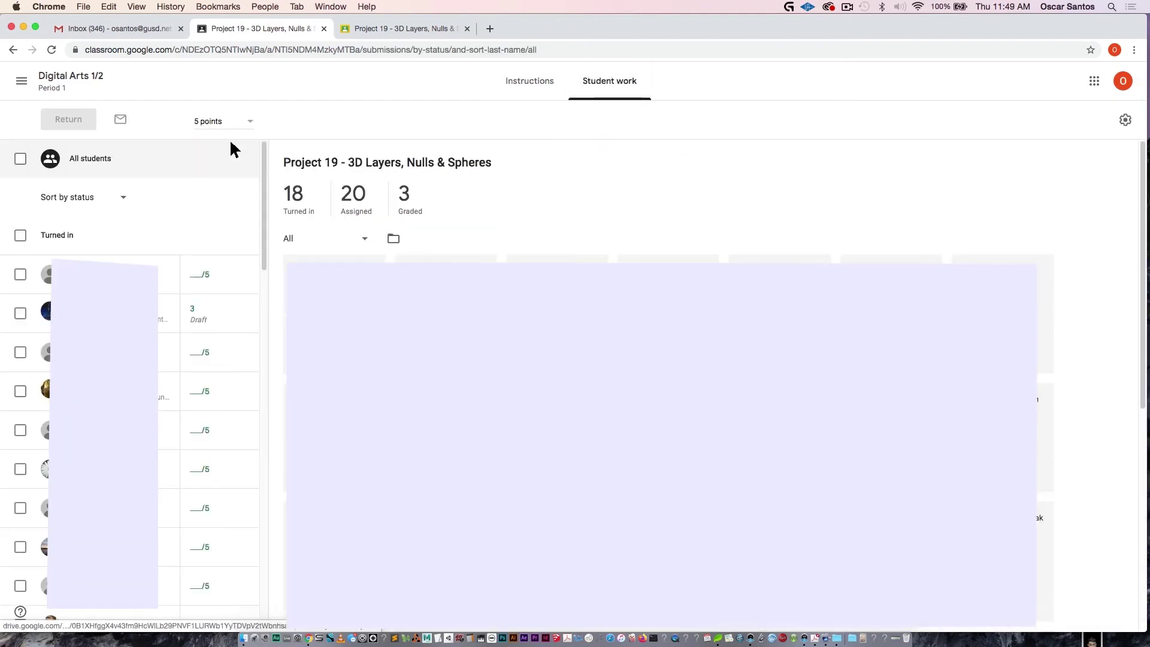
click(45, 77)
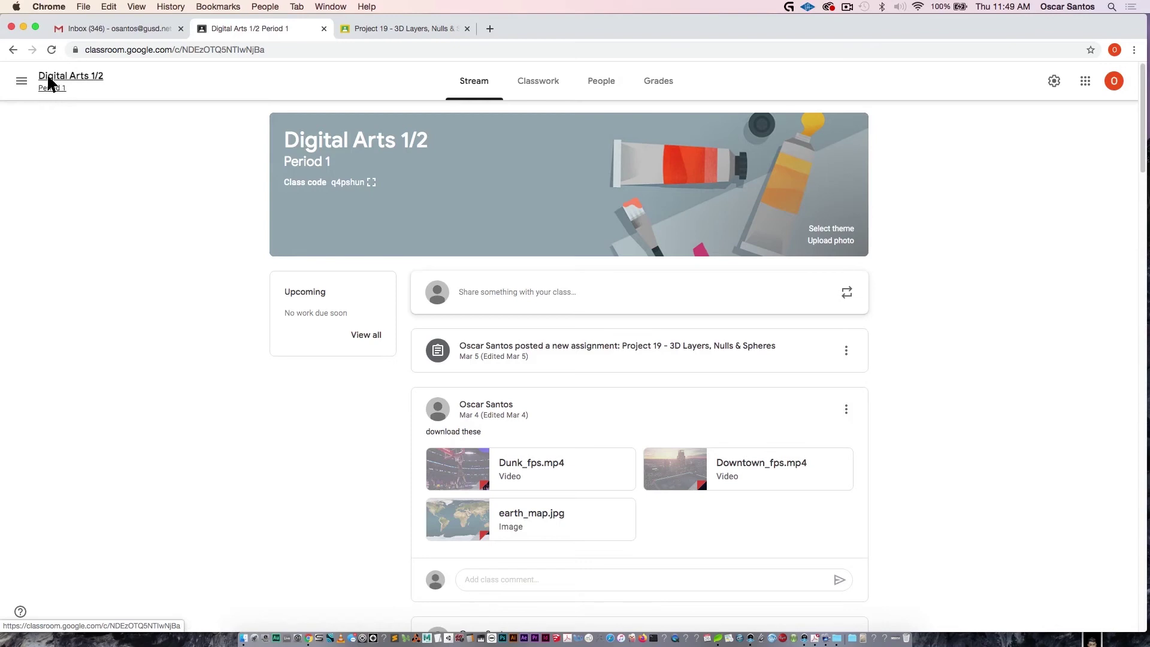
Reopen Digital Arts 1/2 Period 1 from the Classes home page.
click(21, 81)
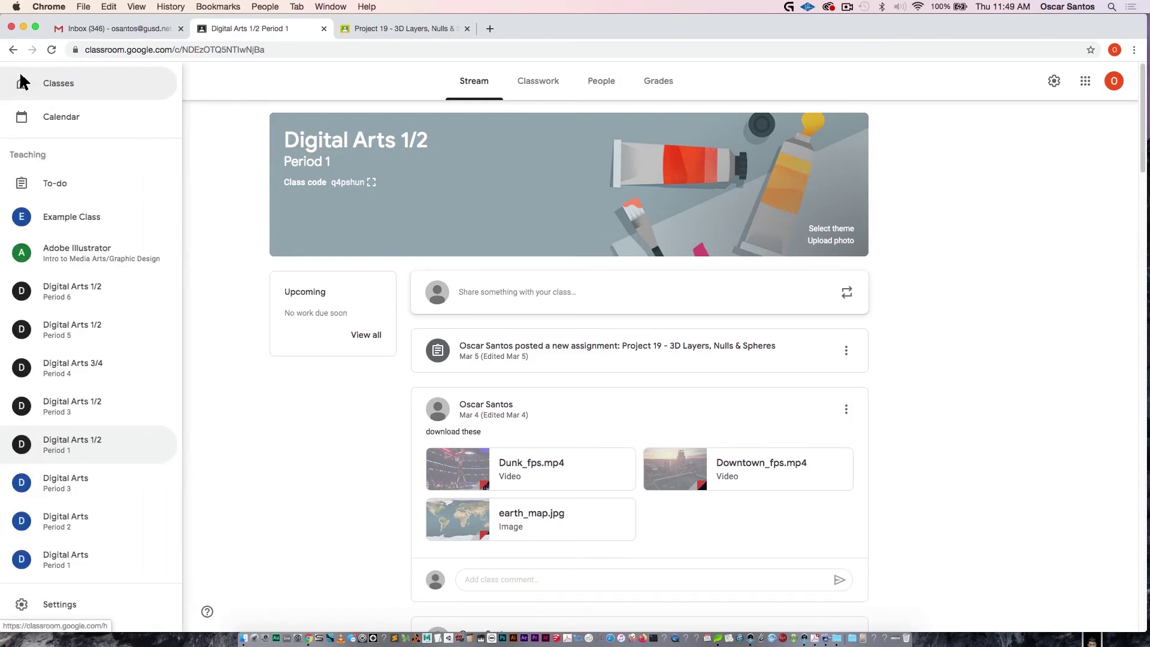
click(51, 81)
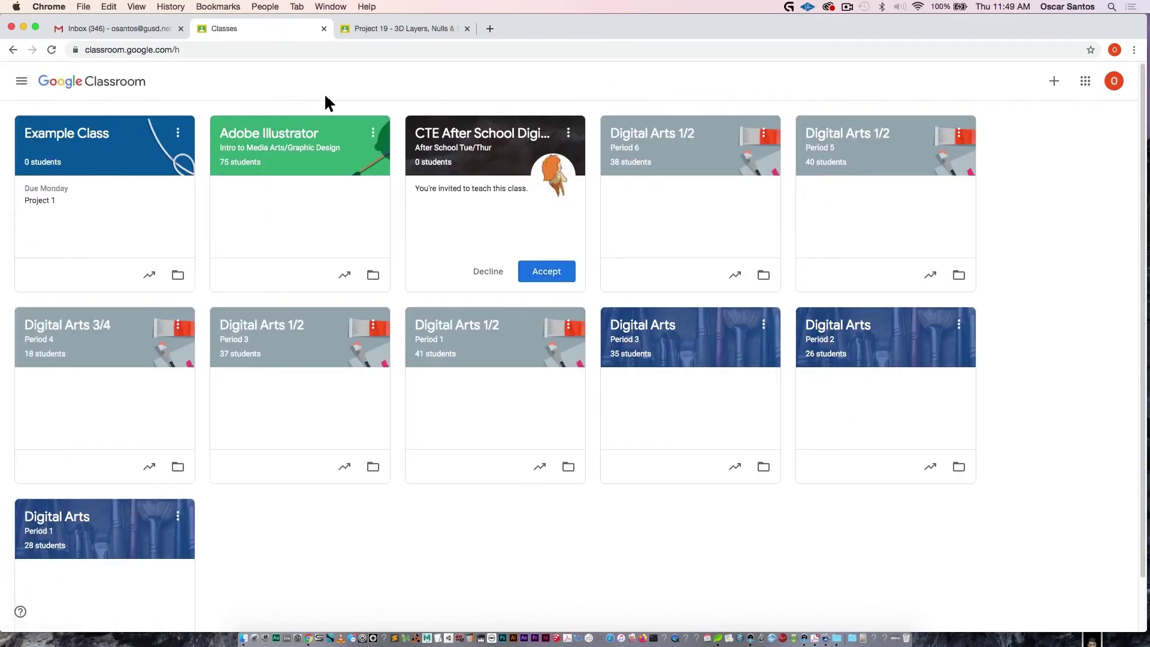
click(429, 320)
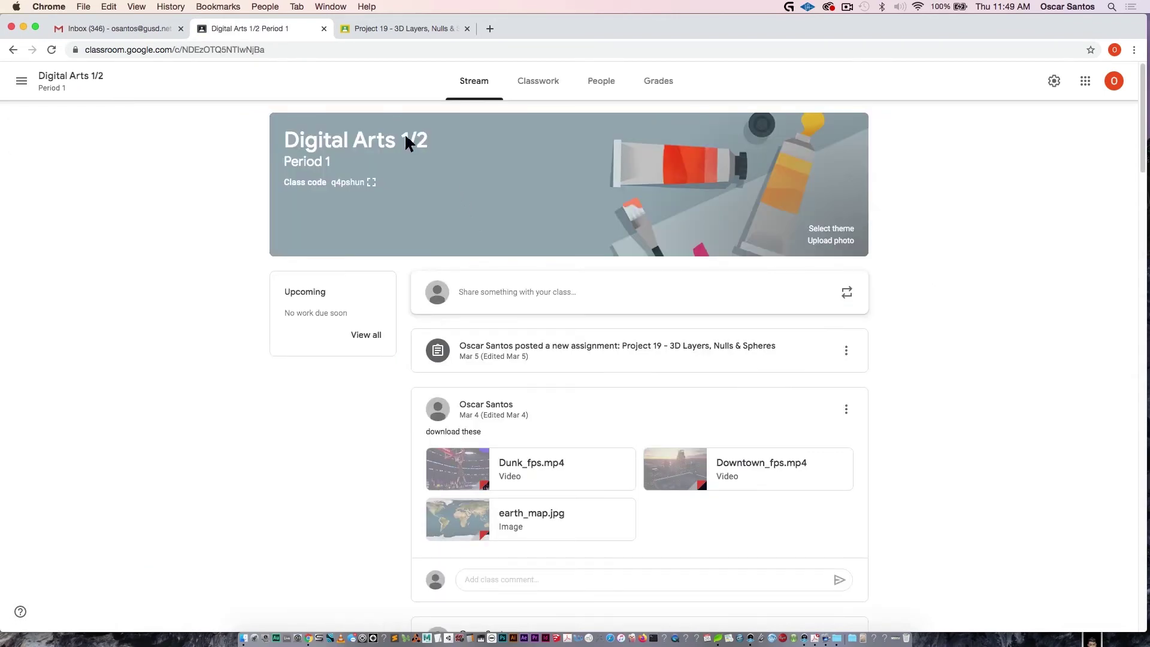
Open the Digital Arts 1/2 People list and tick select-all in the Students section.
click(597, 79)
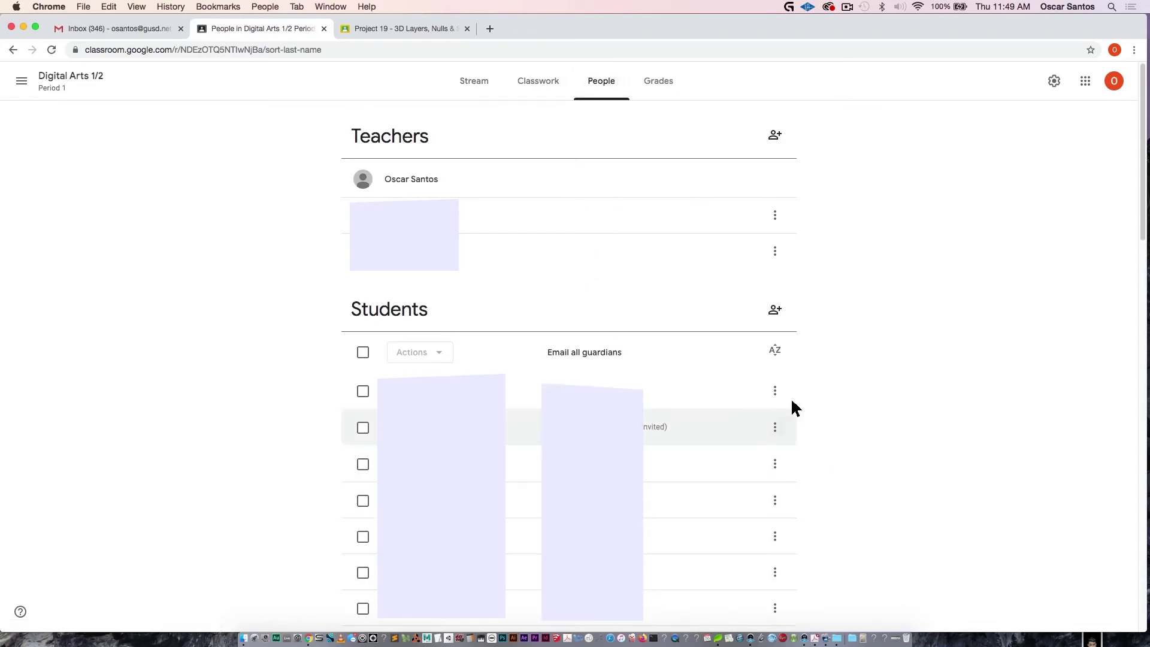
scroll(803, 398, down, 2)
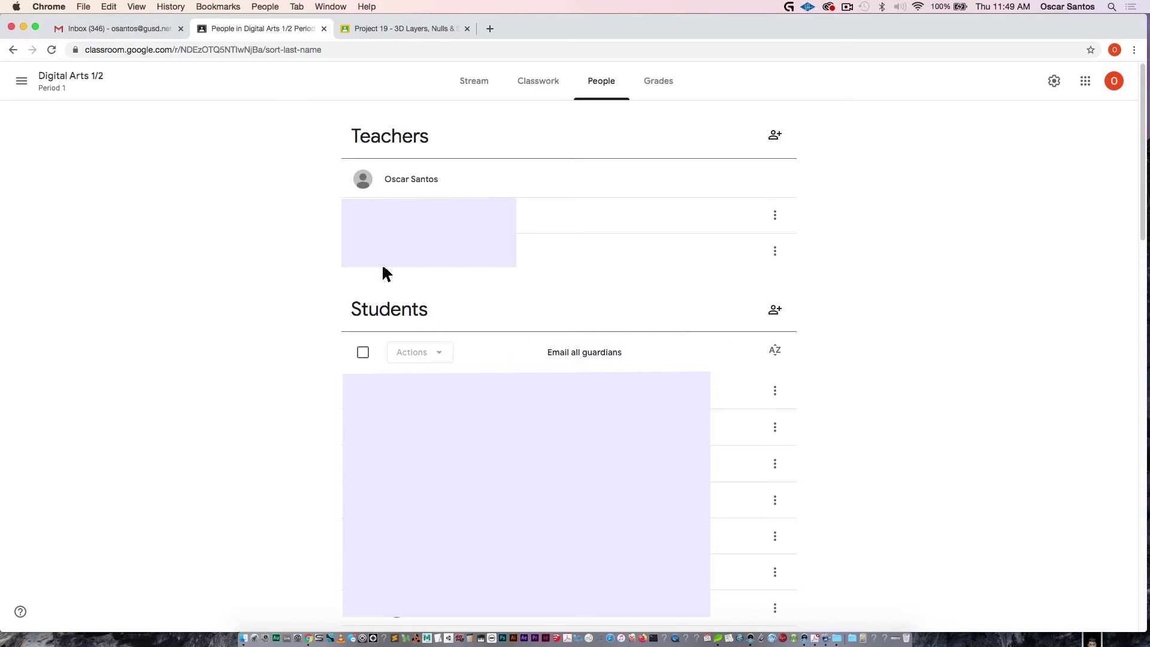
click(363, 352)
Choose Email from the Actions menu to compose a message with all students in Bcc.
click(435, 352)
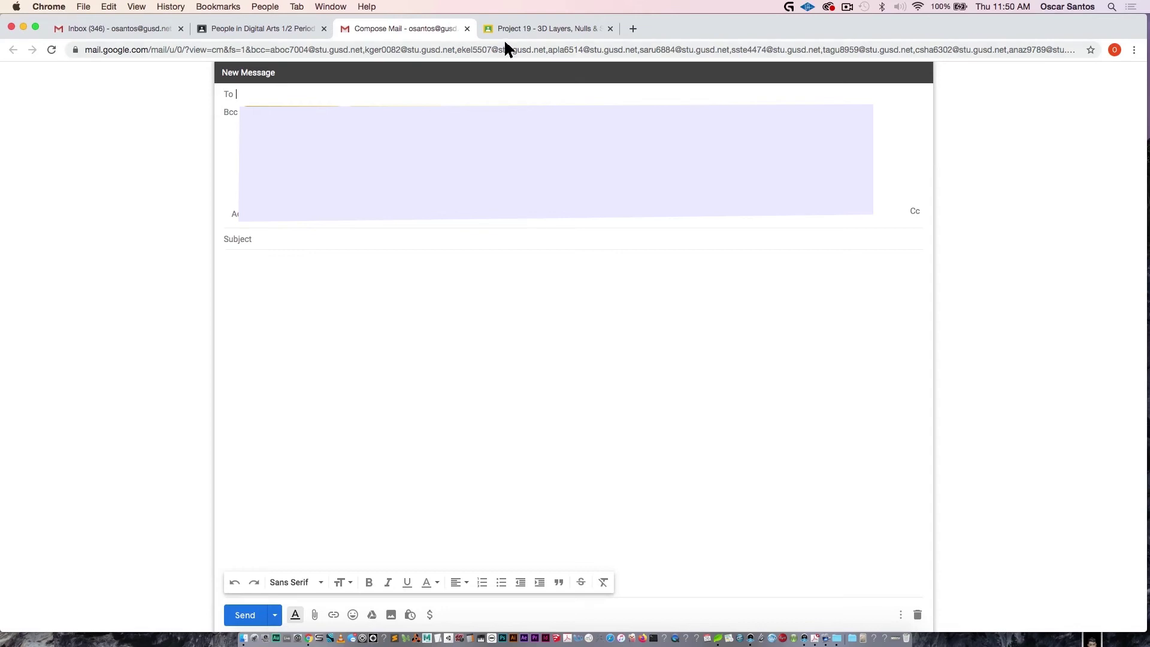
Close the Gmail compose tab and return to the Digital Arts 1/2 People roster.
click(466, 28)
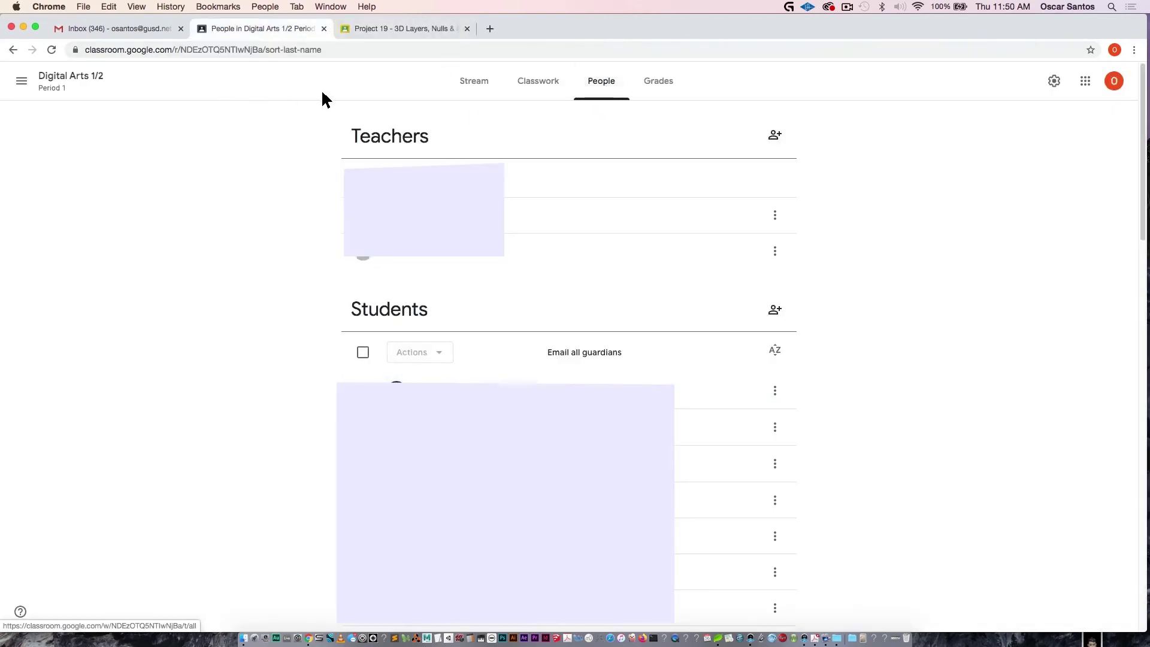
click(477, 84)
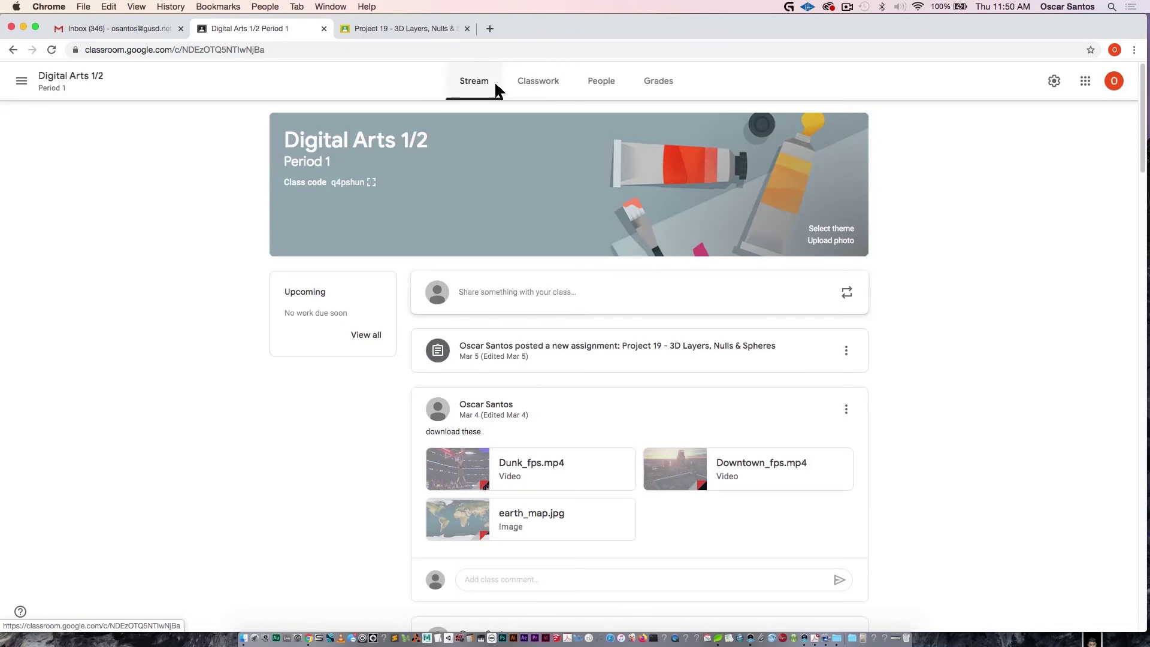
click(602, 83)
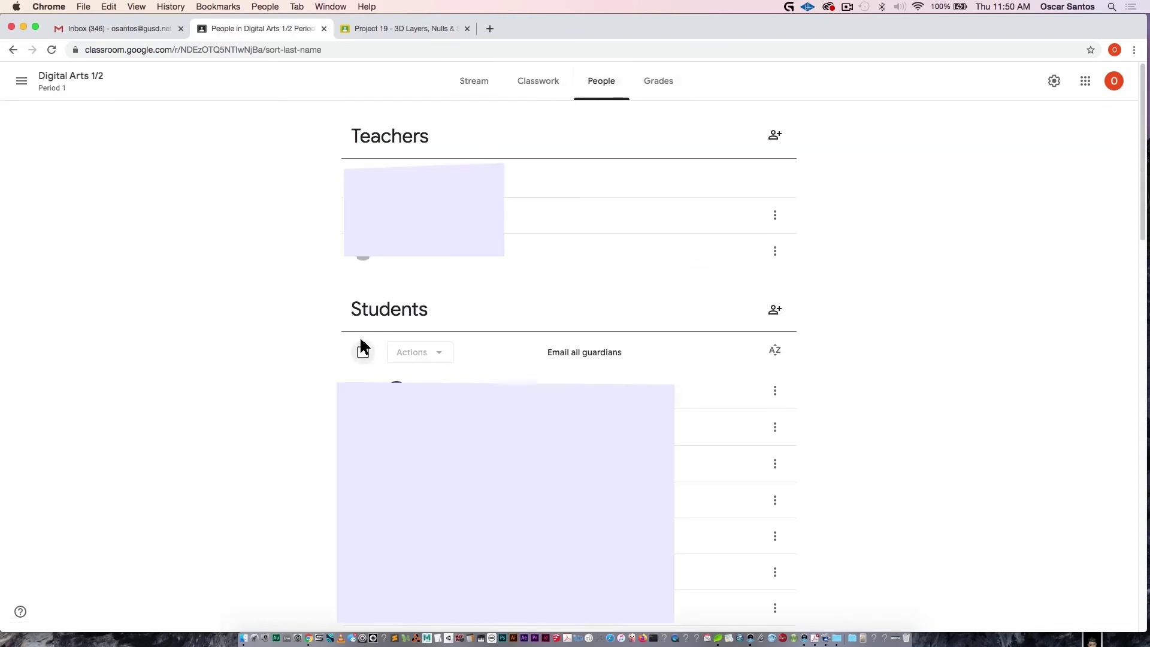
Select all students, check the Actions menu, then clear the selection again.
click(363, 351)
click(436, 346)
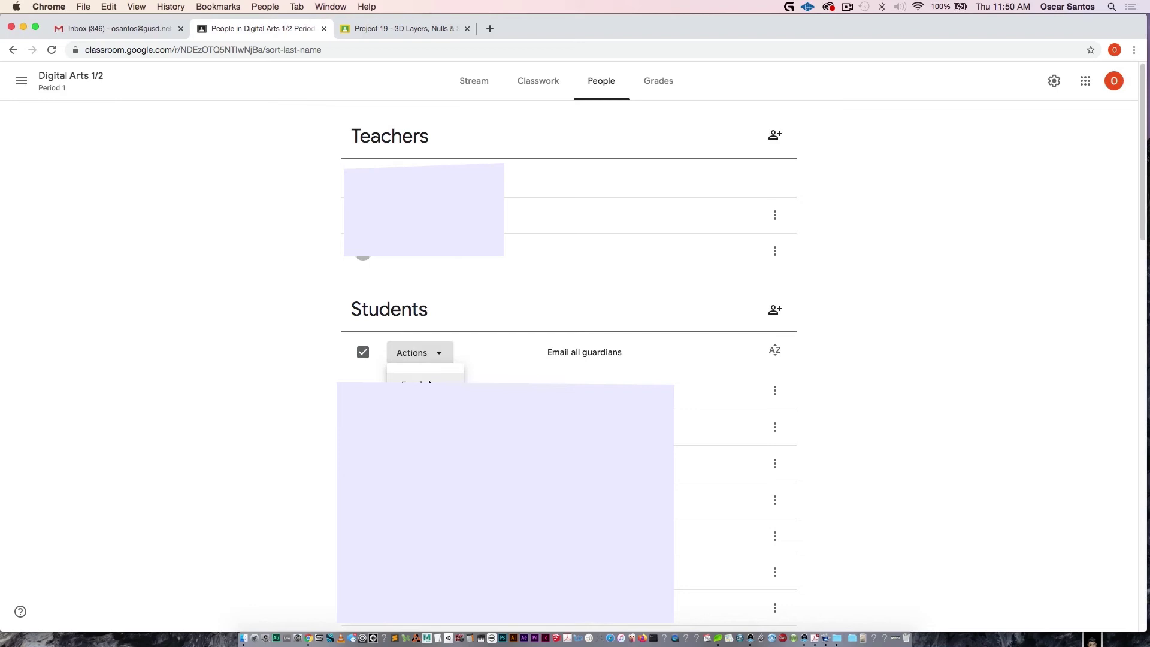
click(362, 352)
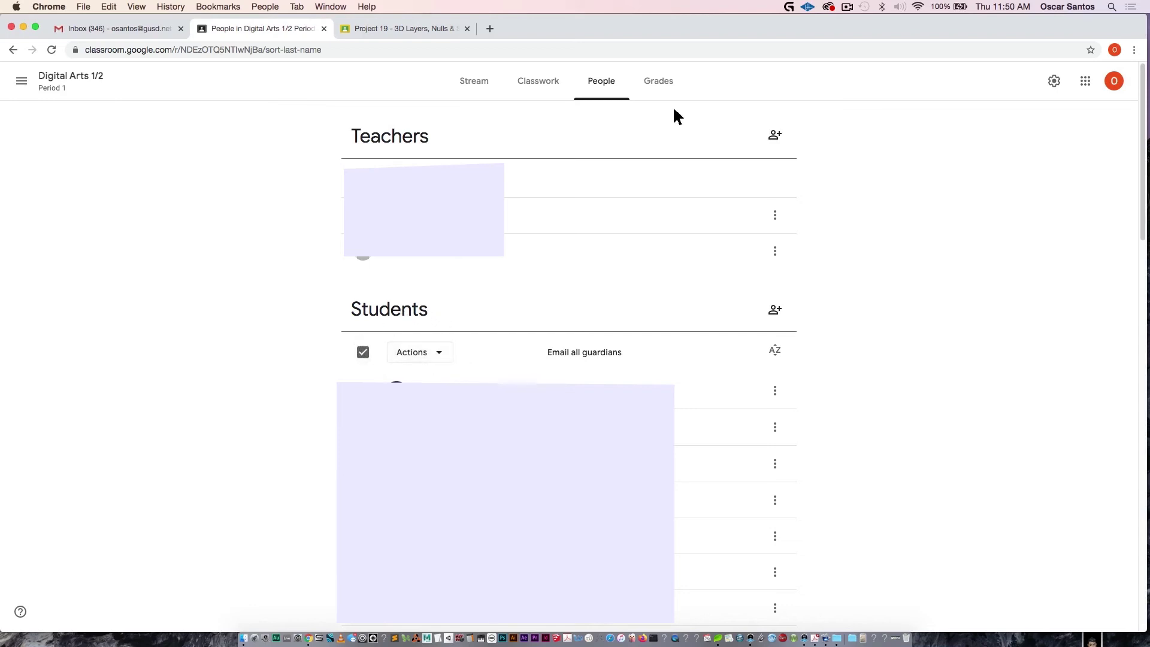
Scroll through the Digital Arts 1/2 Grades tab to review scores and missing work.
click(657, 80)
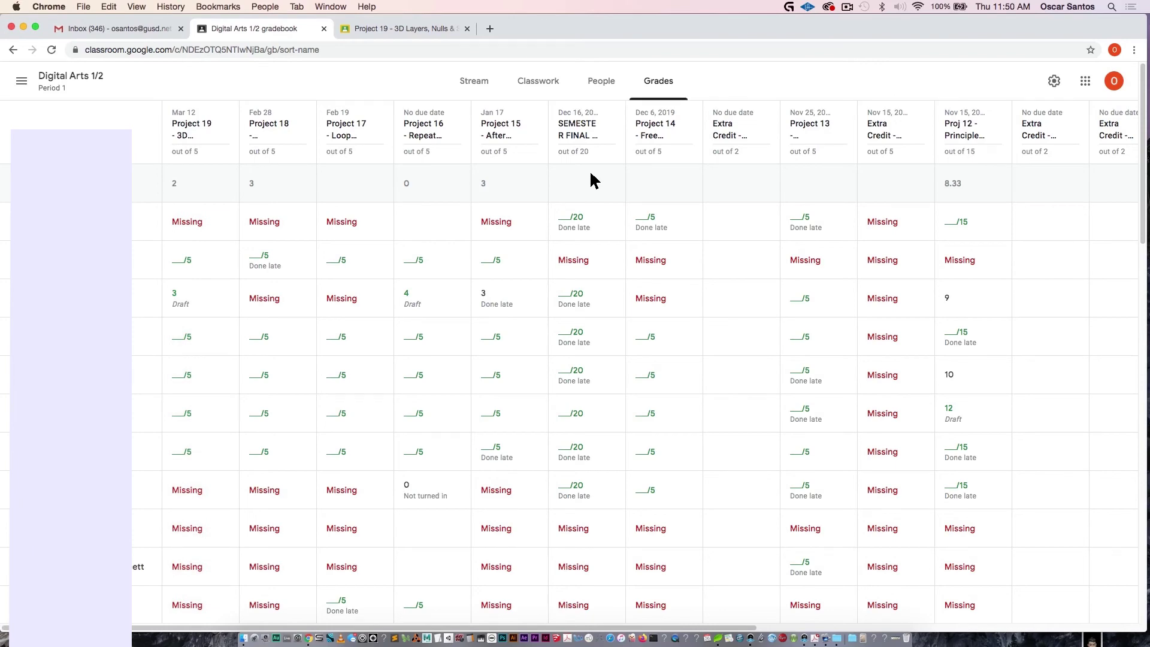
scroll(635, 456, down, 3)
scroll(624, 426, up, 3)
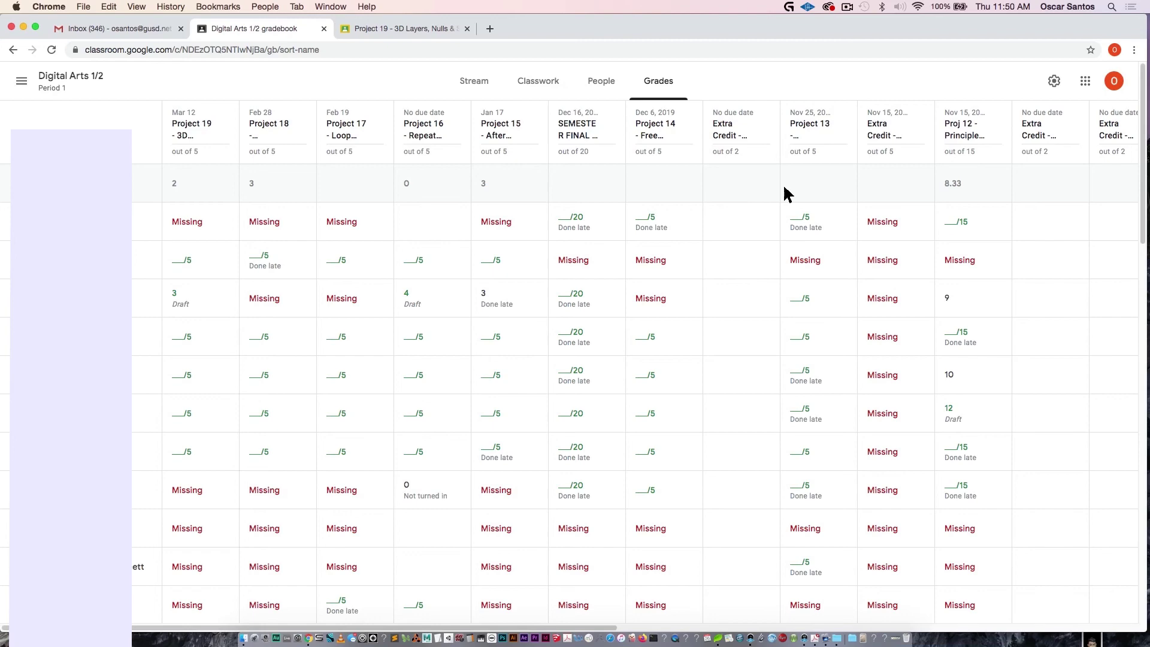
scroll(785, 191, down, 5)
scroll(785, 191, down, 10)
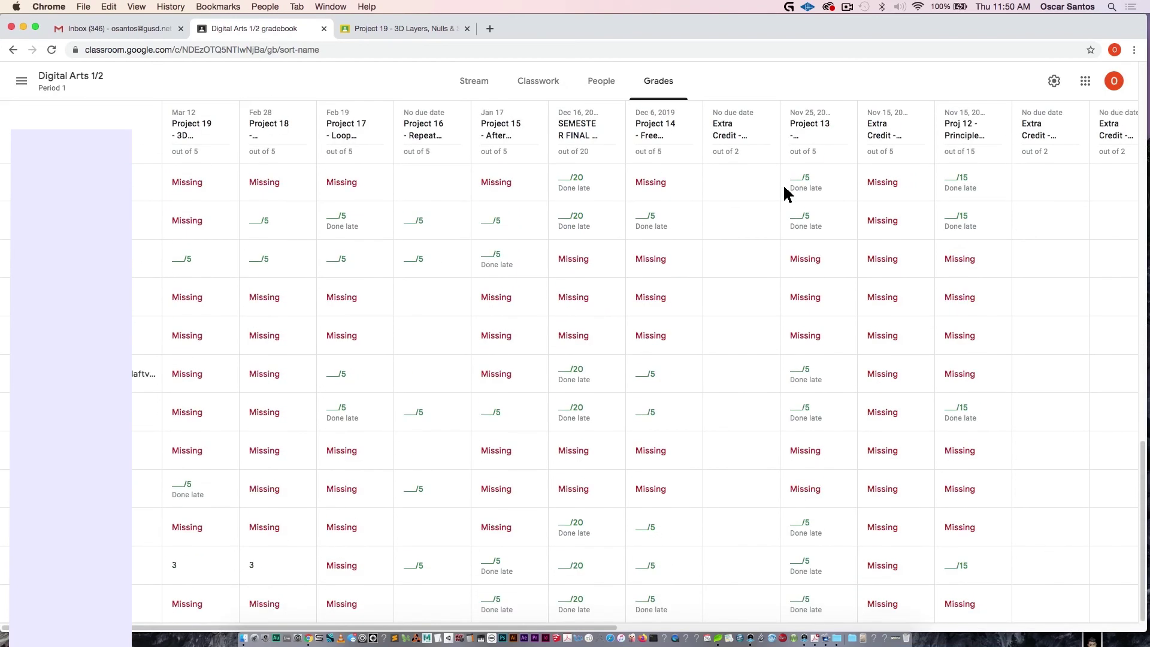
scroll(785, 193, up, 15)
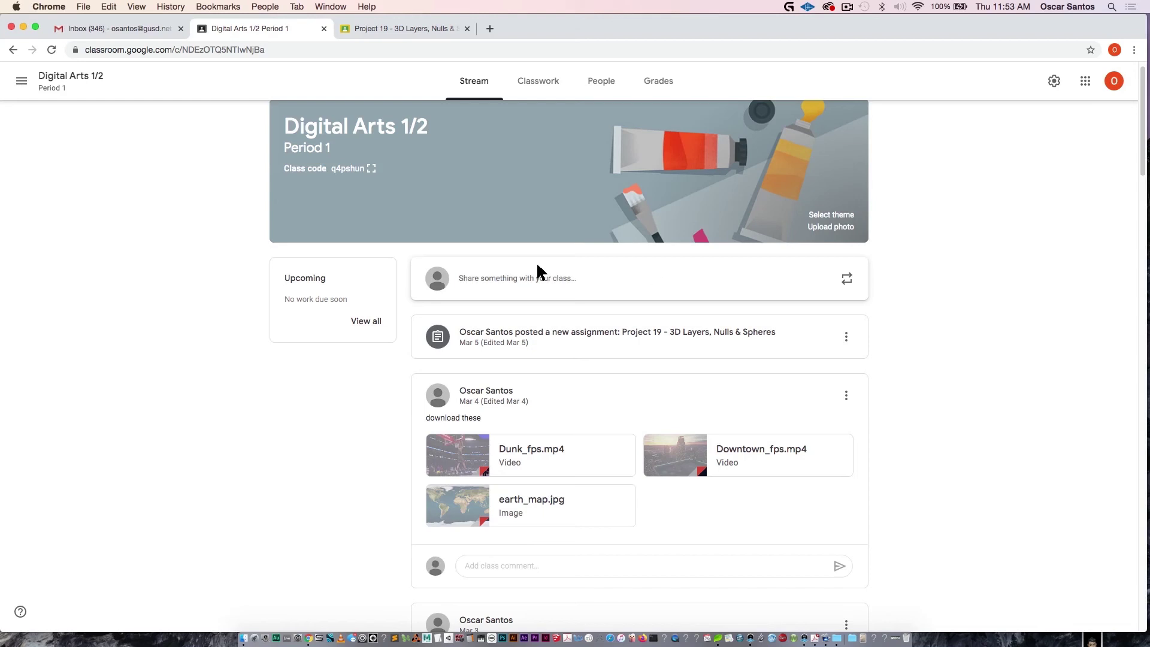
Visit Example Class's Classwork and Stream, then switch to Digital Arts 1/2 Period 1.
scroll(536, 272, up, 1)
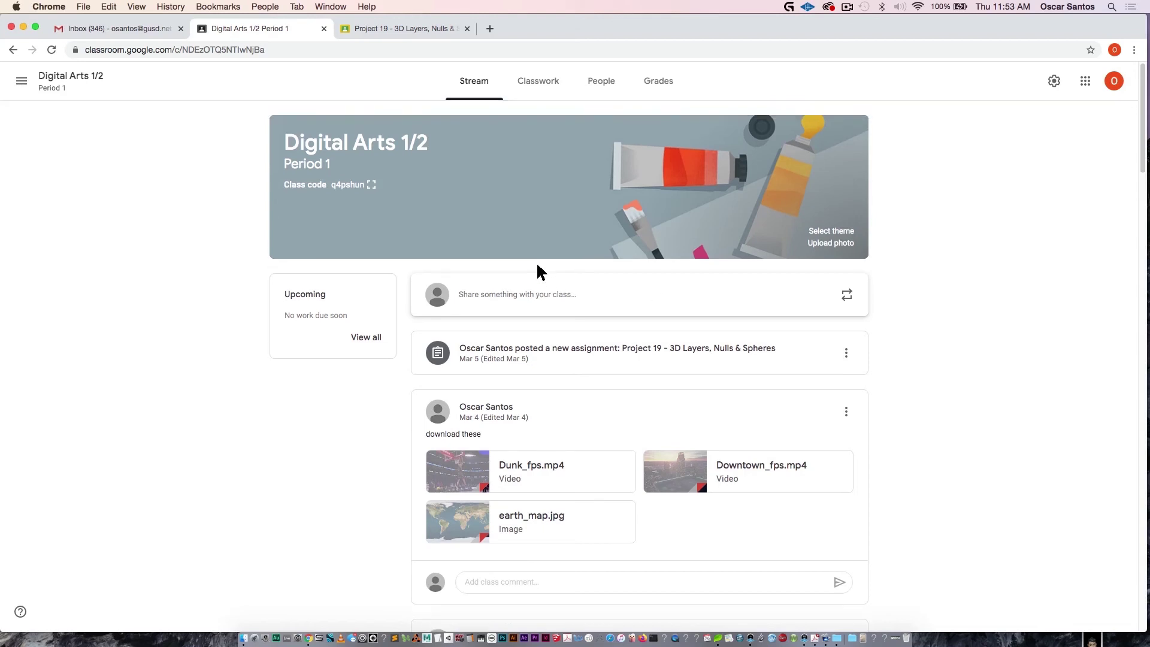
click(22, 81)
click(57, 227)
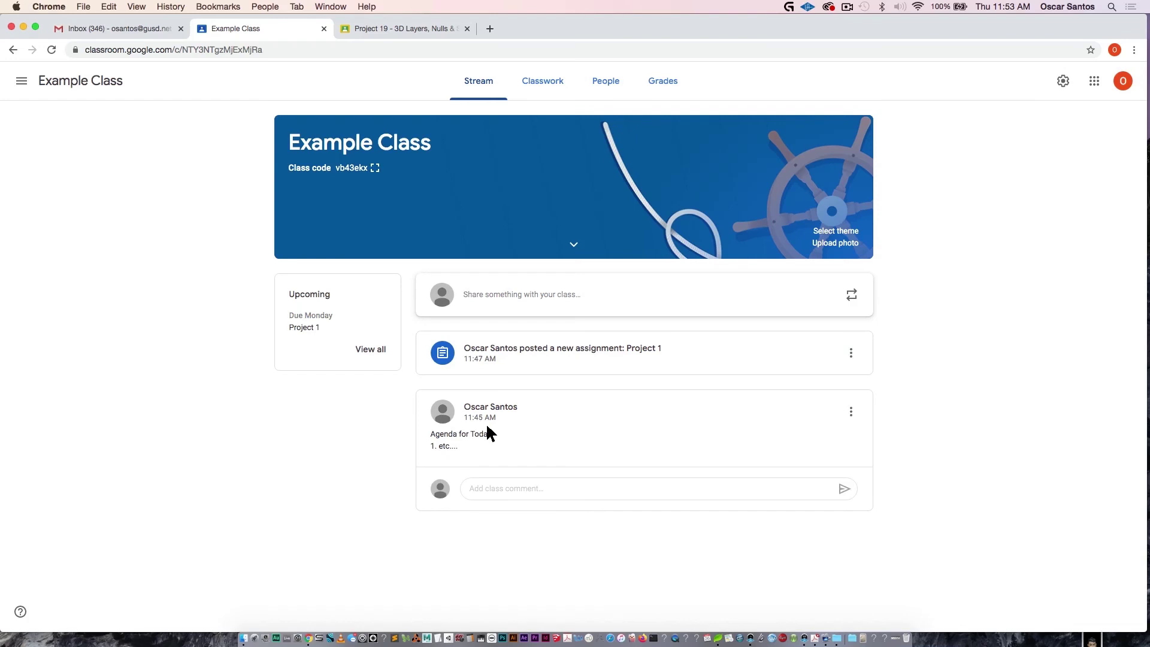
click(543, 80)
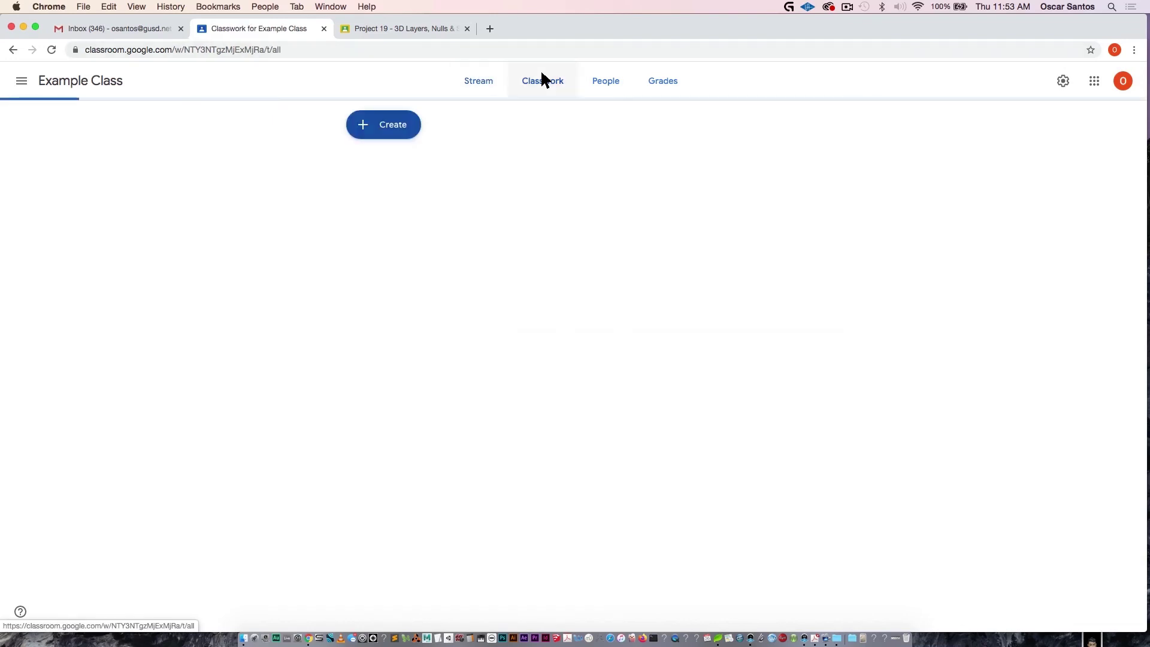
click(465, 82)
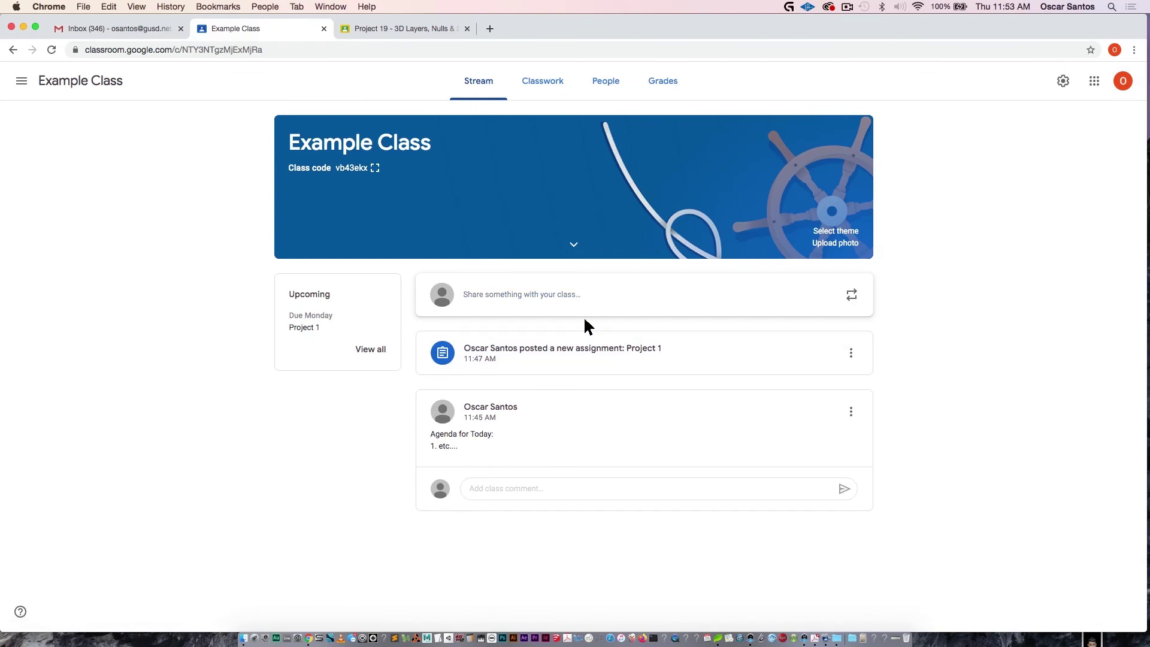
click(20, 81)
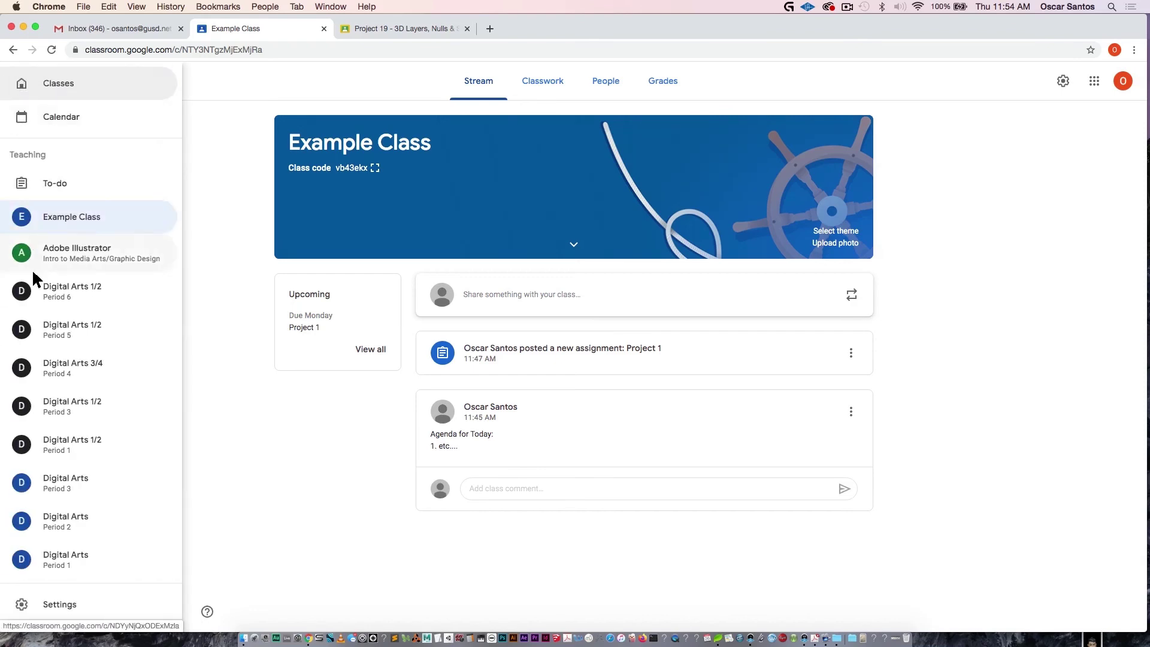
click(54, 444)
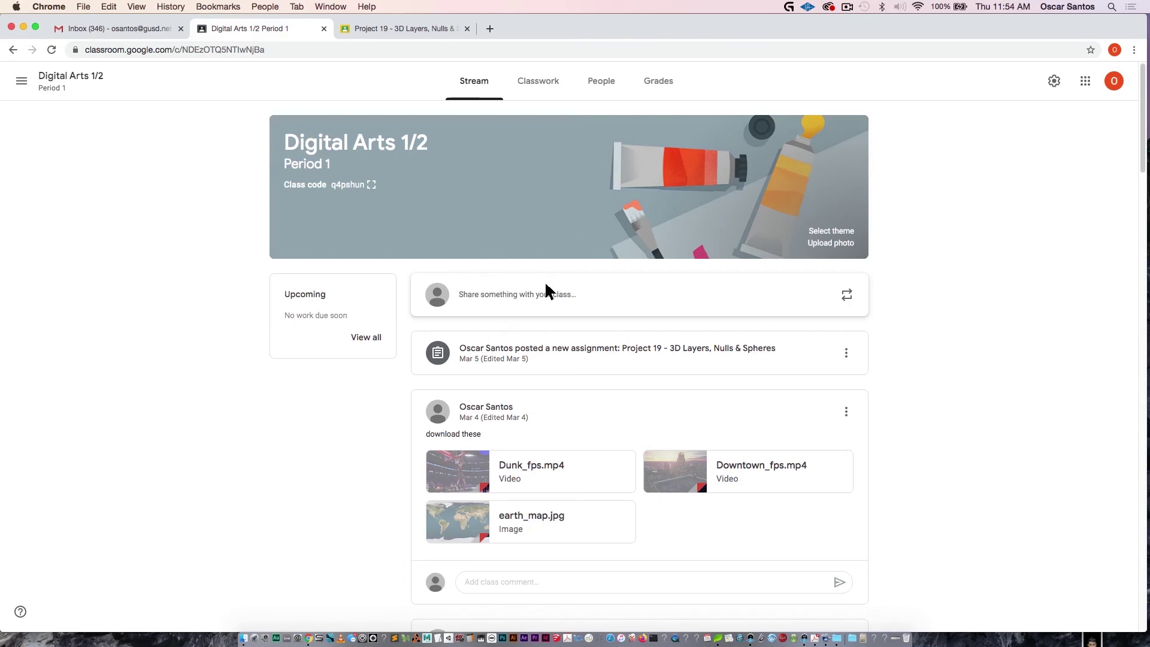
click(844, 293)
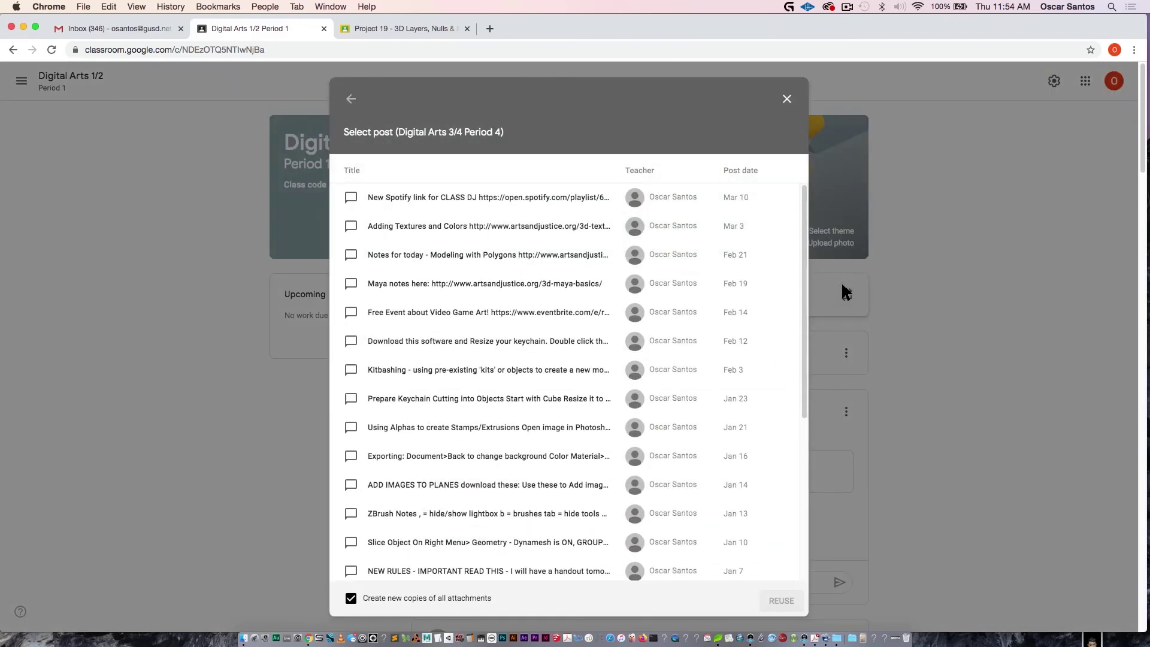
click(350, 97)
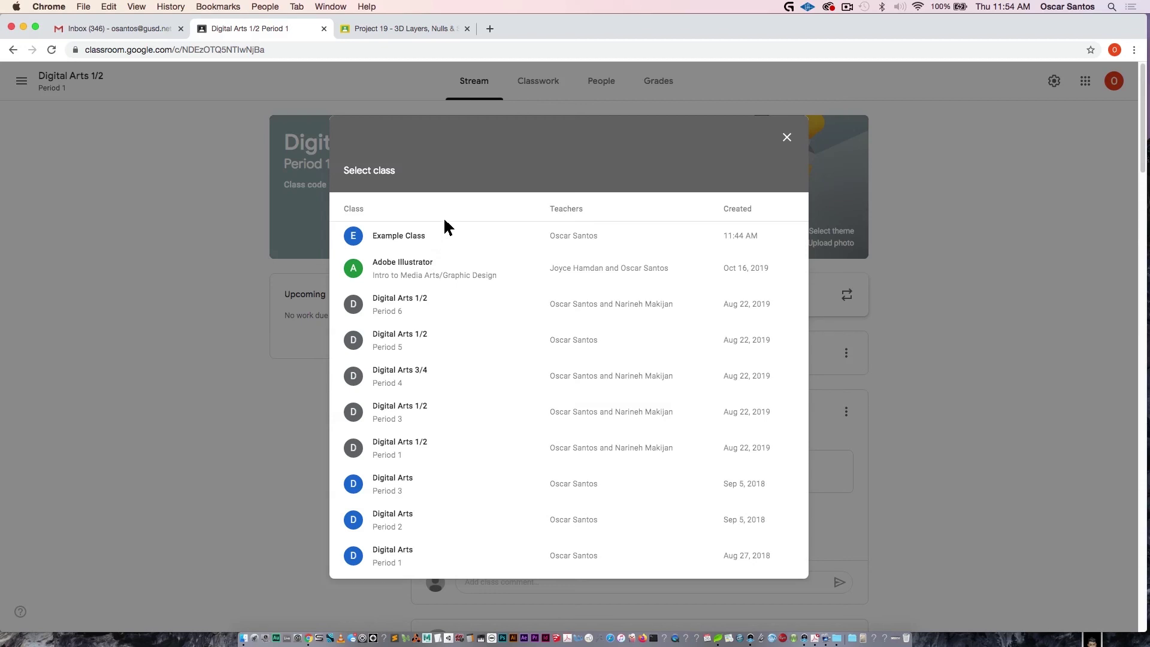
click(404, 236)
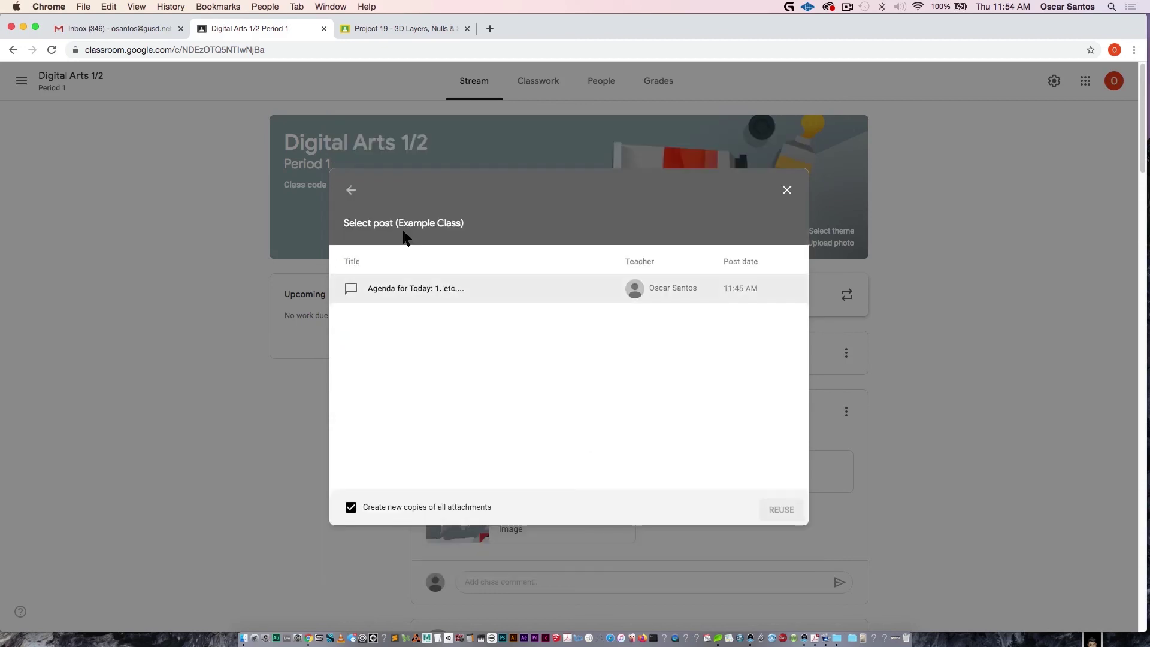
click(415, 288)
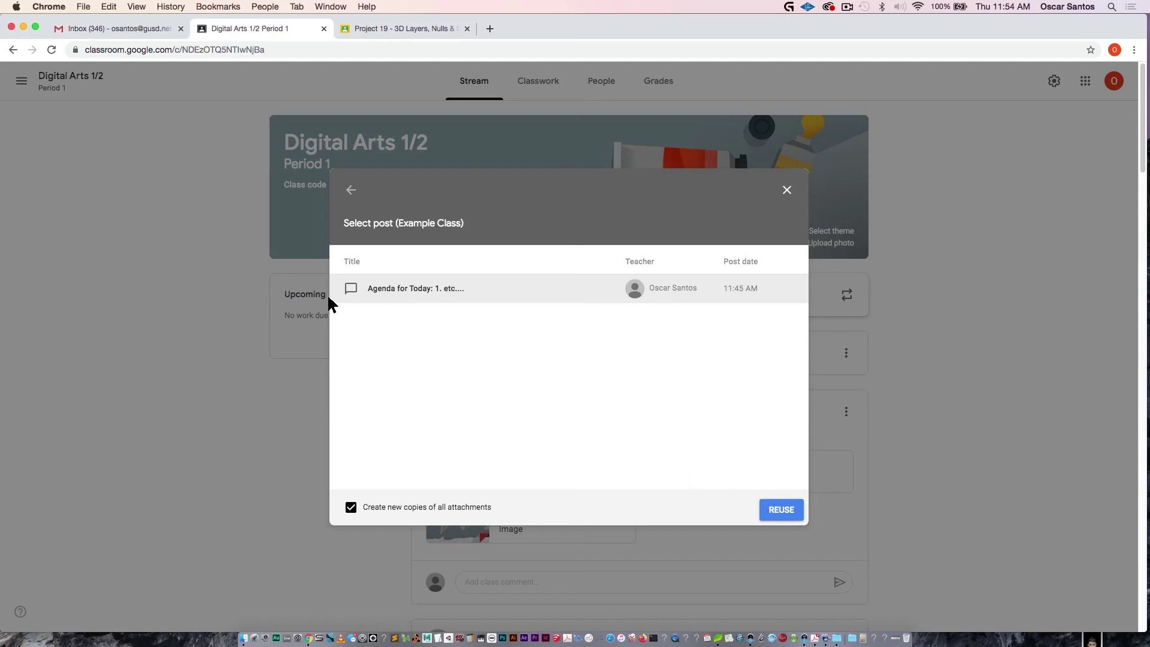
click(348, 188)
click(398, 236)
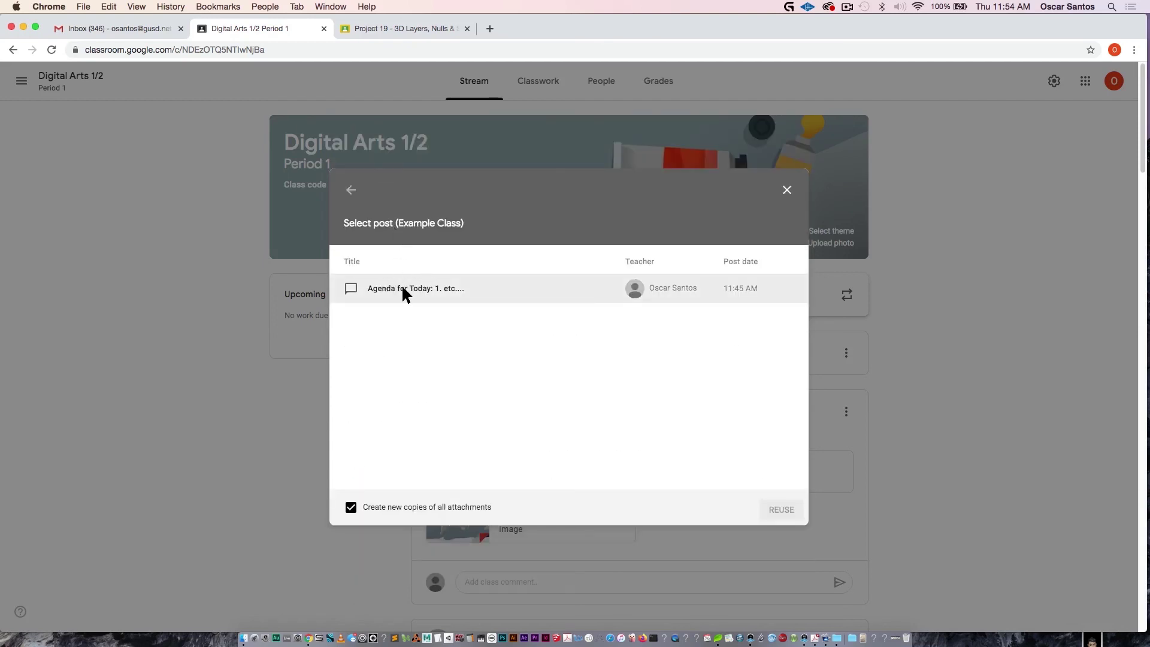
click(403, 290)
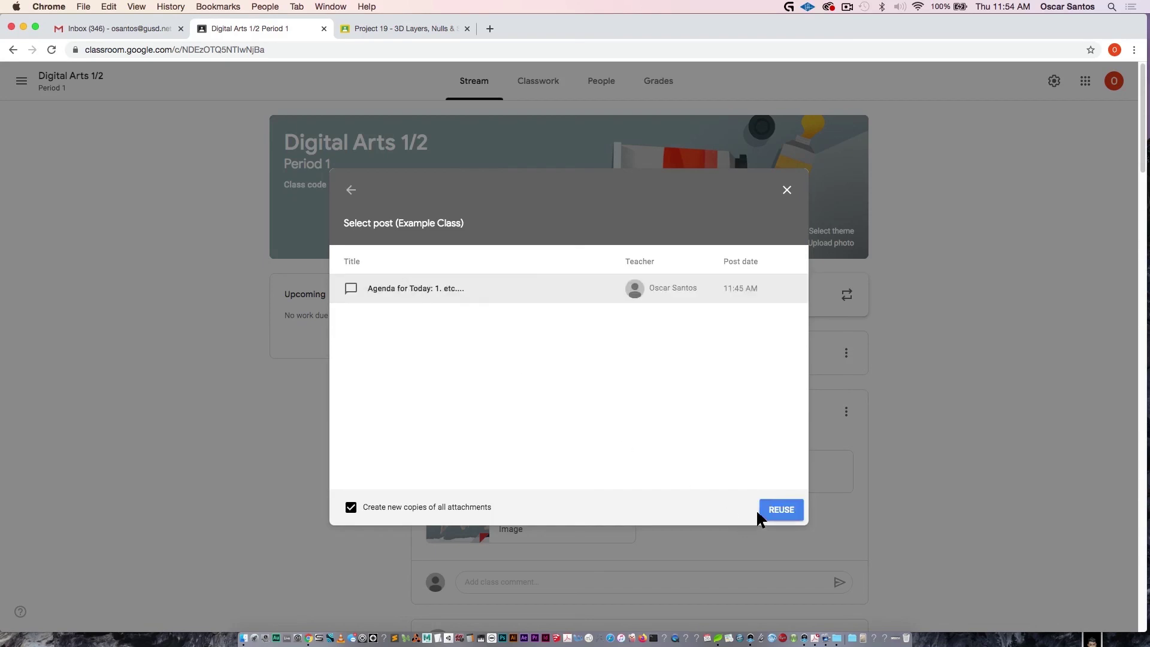
Cancel the open reuse dialog, go to Classwork, and start Create > Reuse post.
click(786, 190)
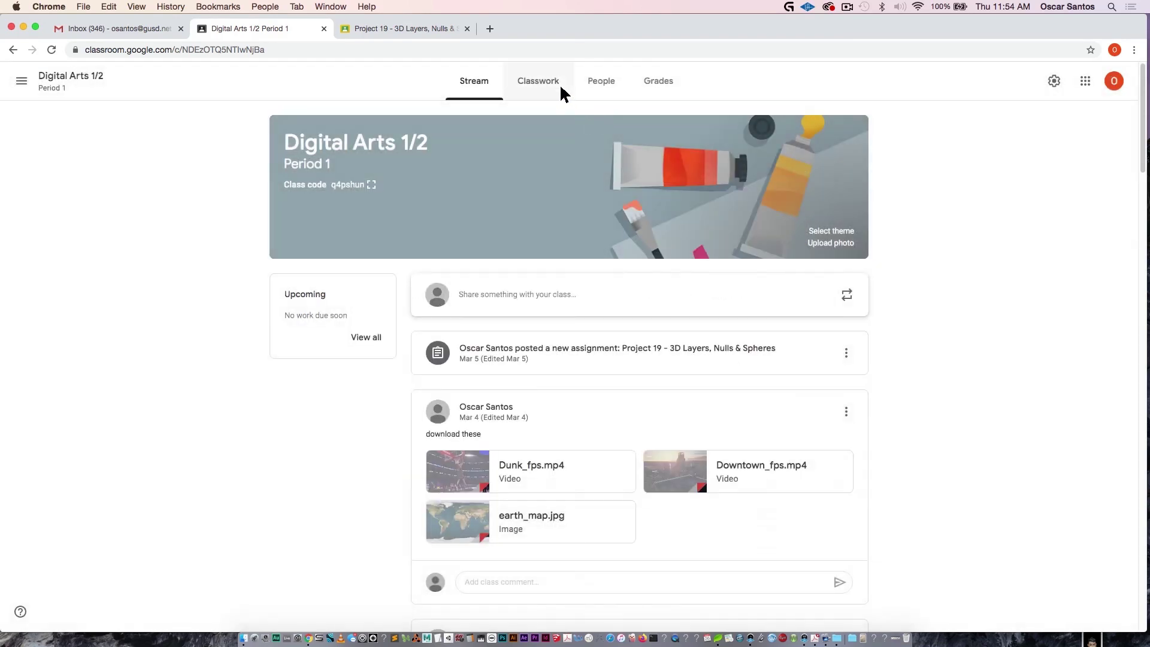
click(544, 82)
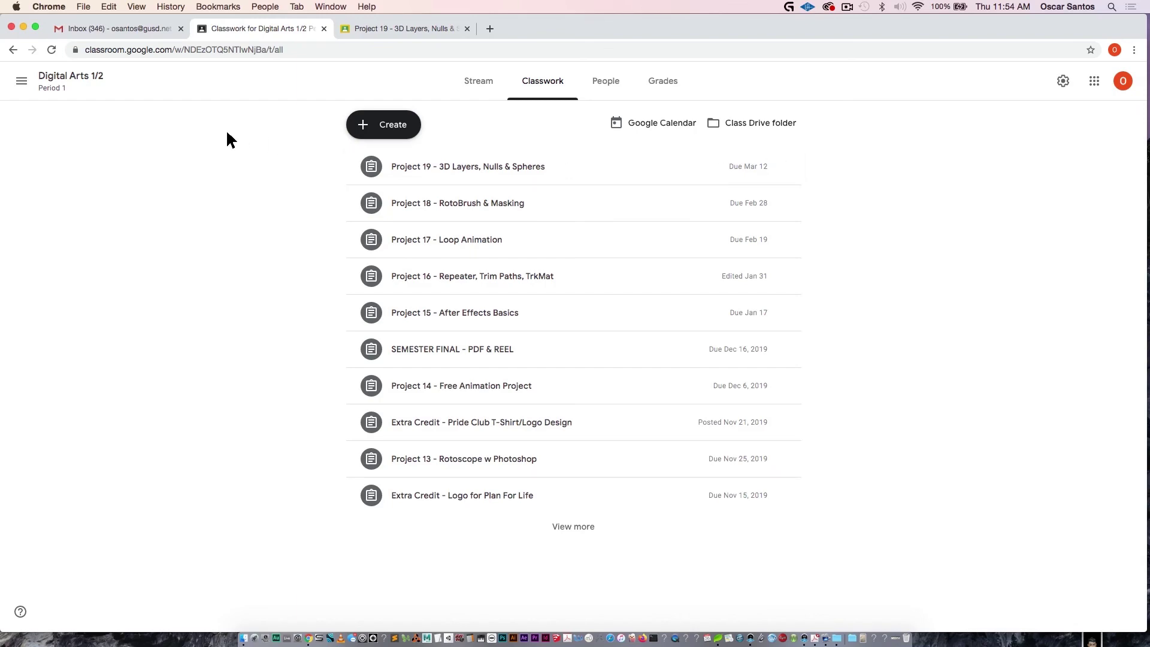
click(378, 121)
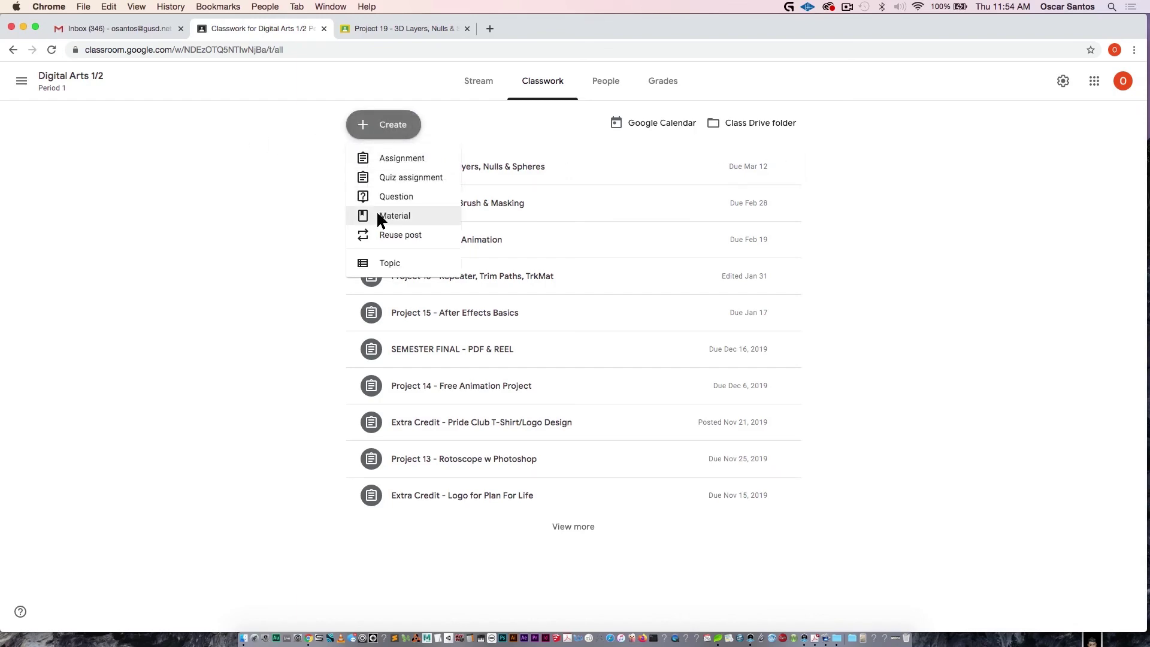
click(391, 235)
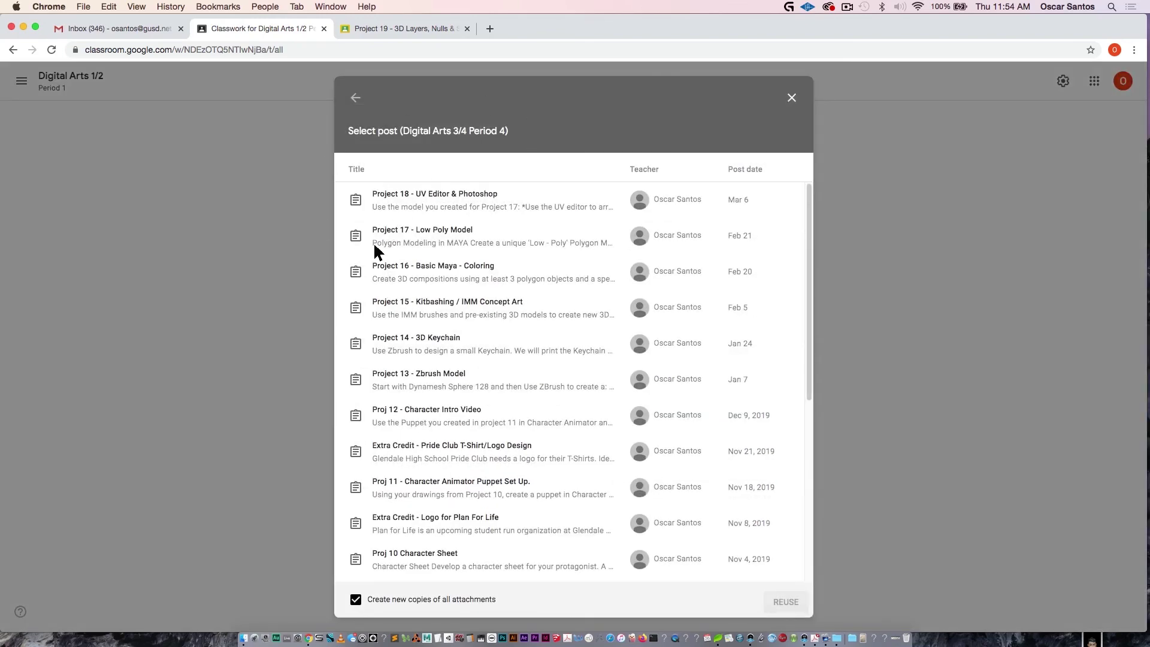
Pick Example Class's Project 1 as the reuse source, then cancel the dialog.
click(353, 96)
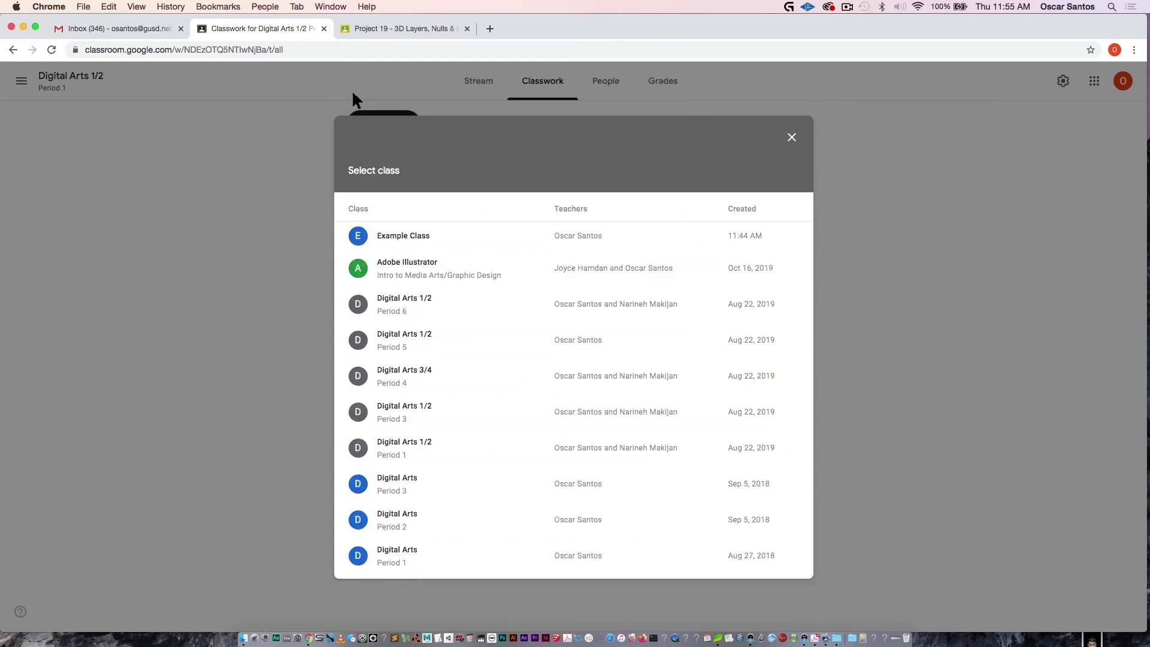
click(409, 235)
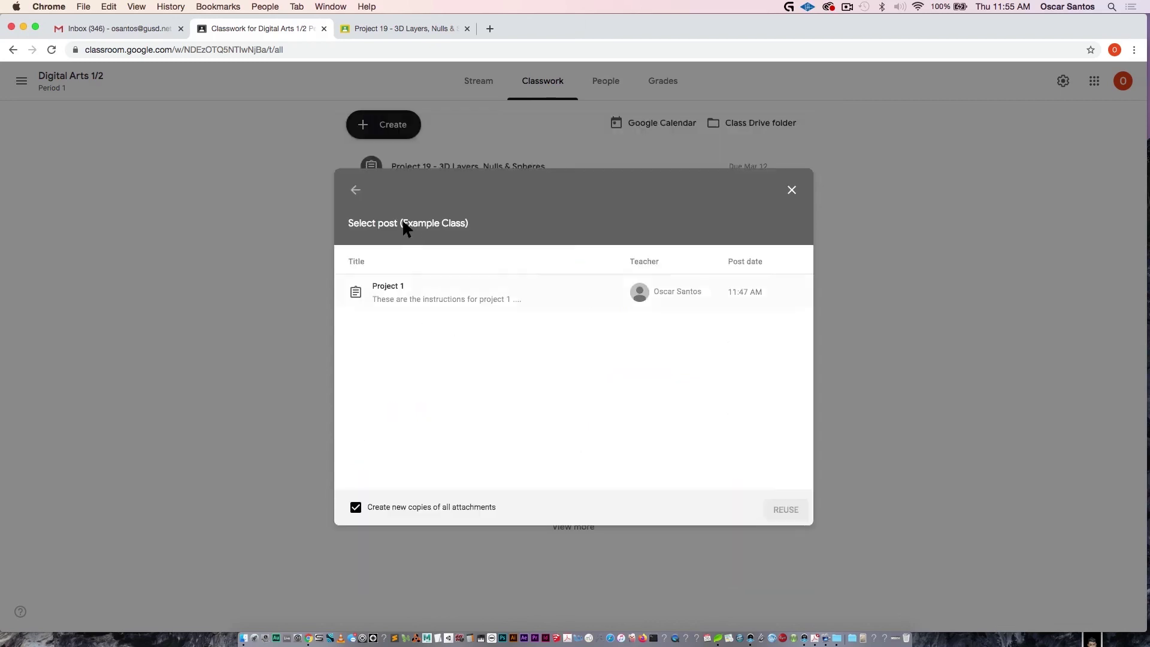
click(476, 287)
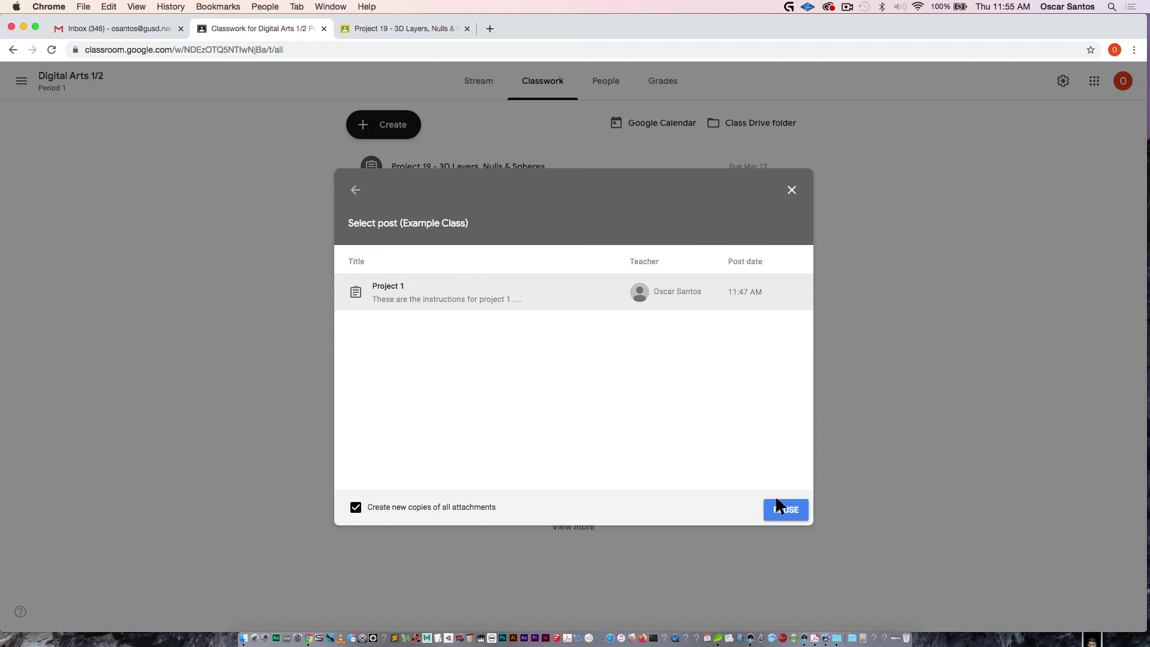
click(791, 188)
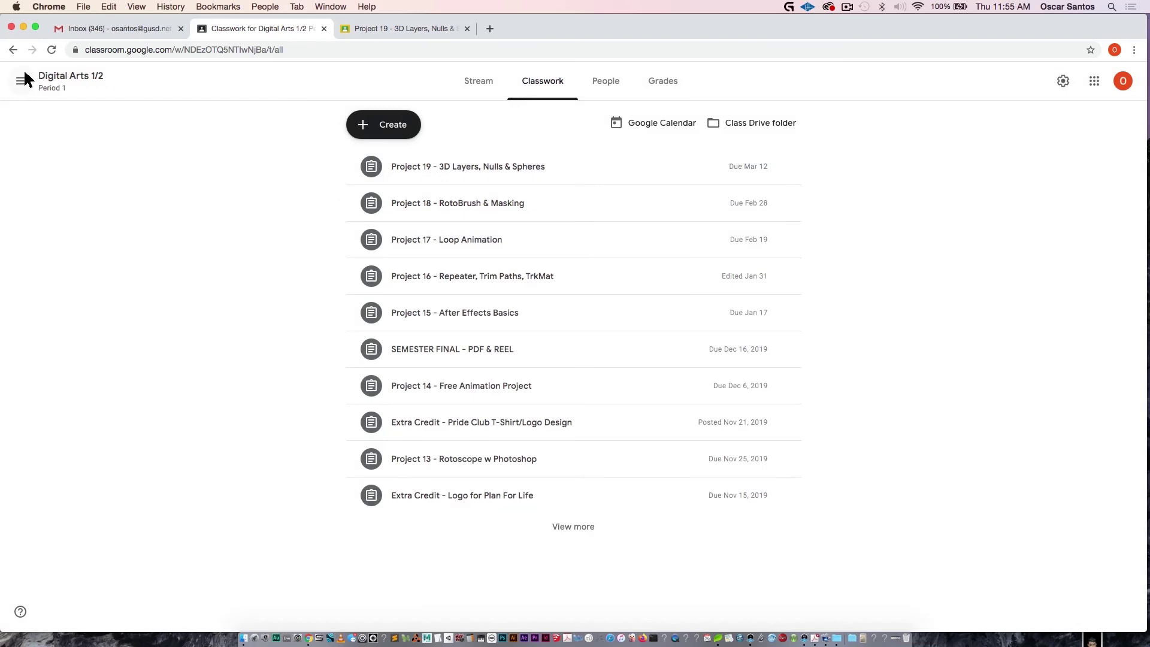
click(22, 79)
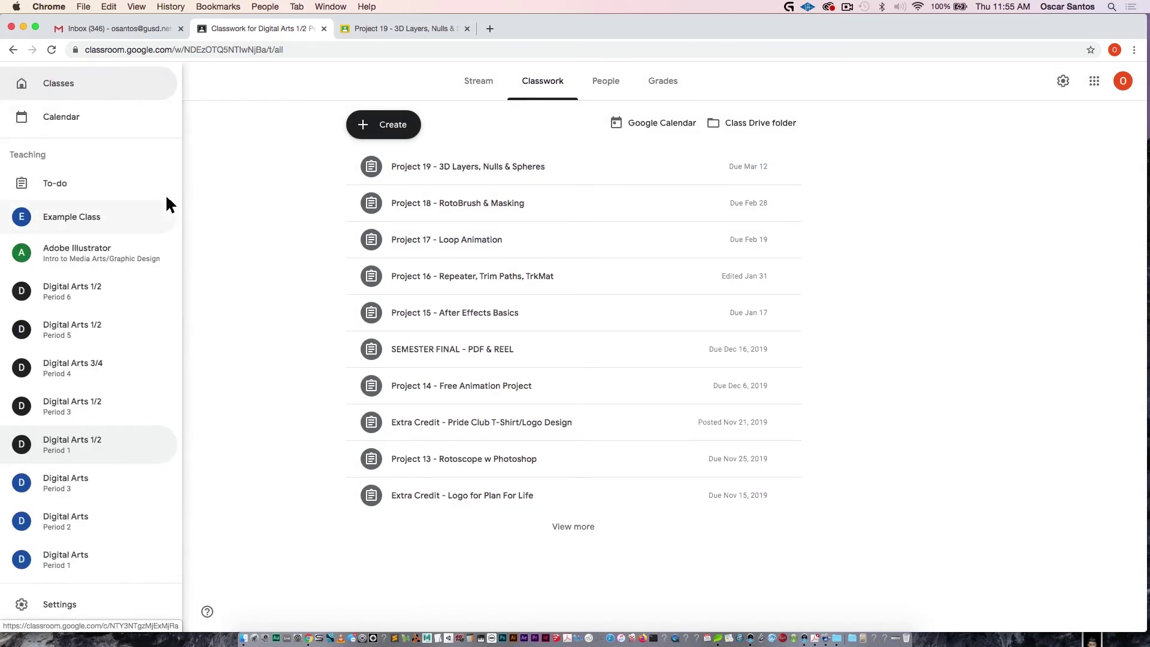
click(228, 170)
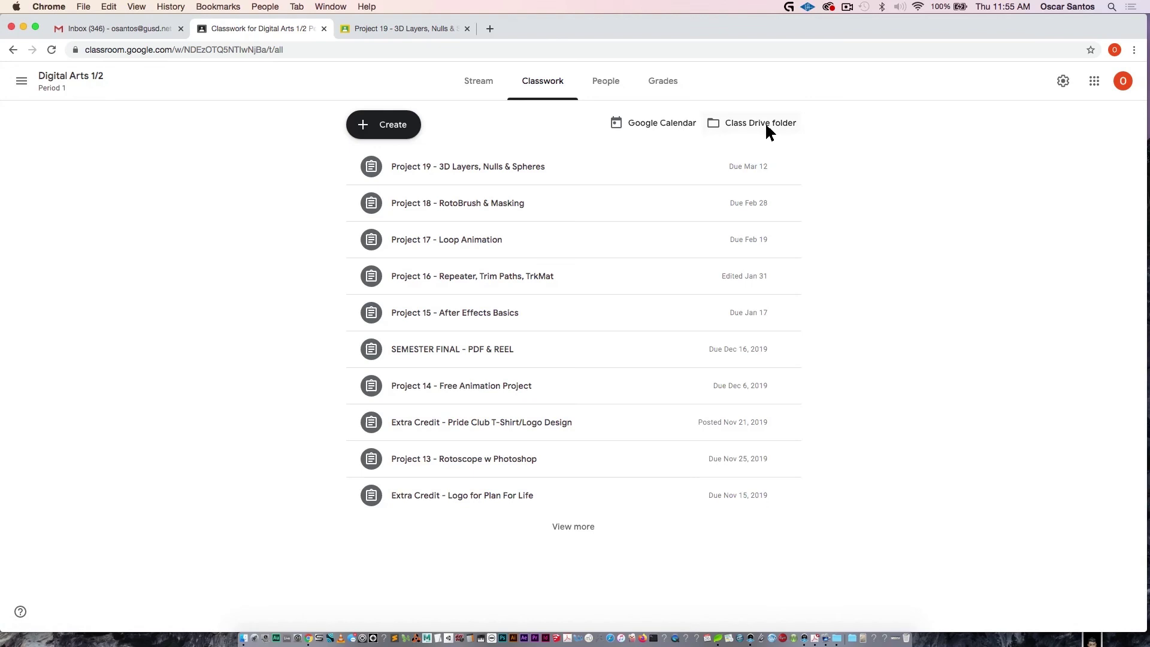
click(1061, 81)
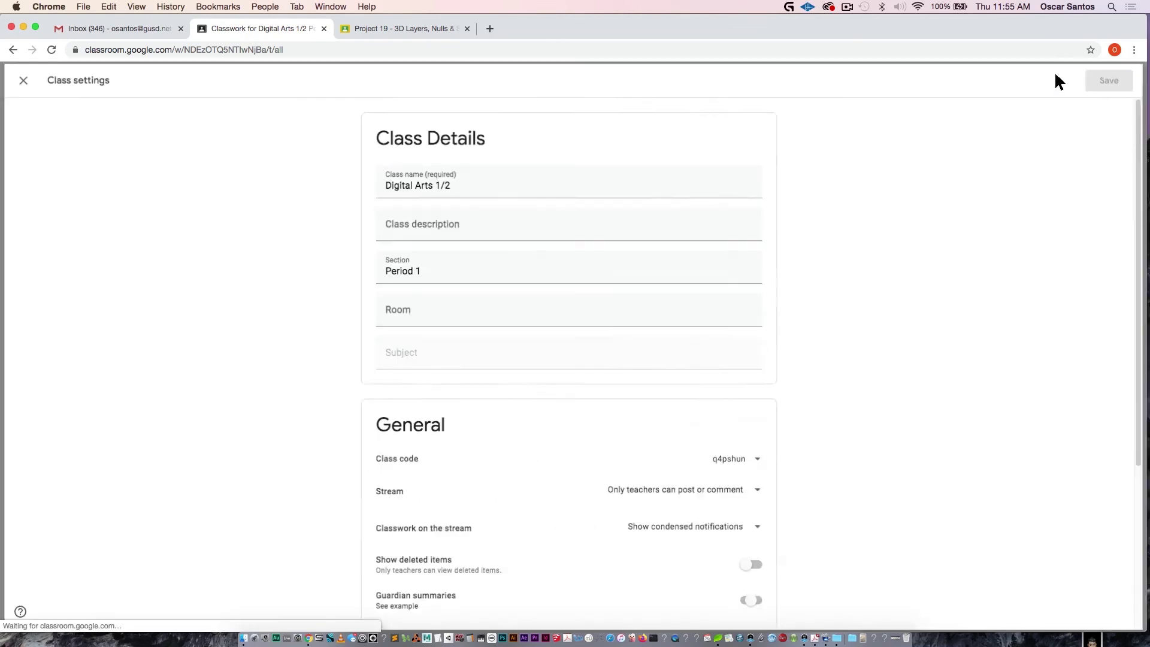
scroll(837, 404, down, 3)
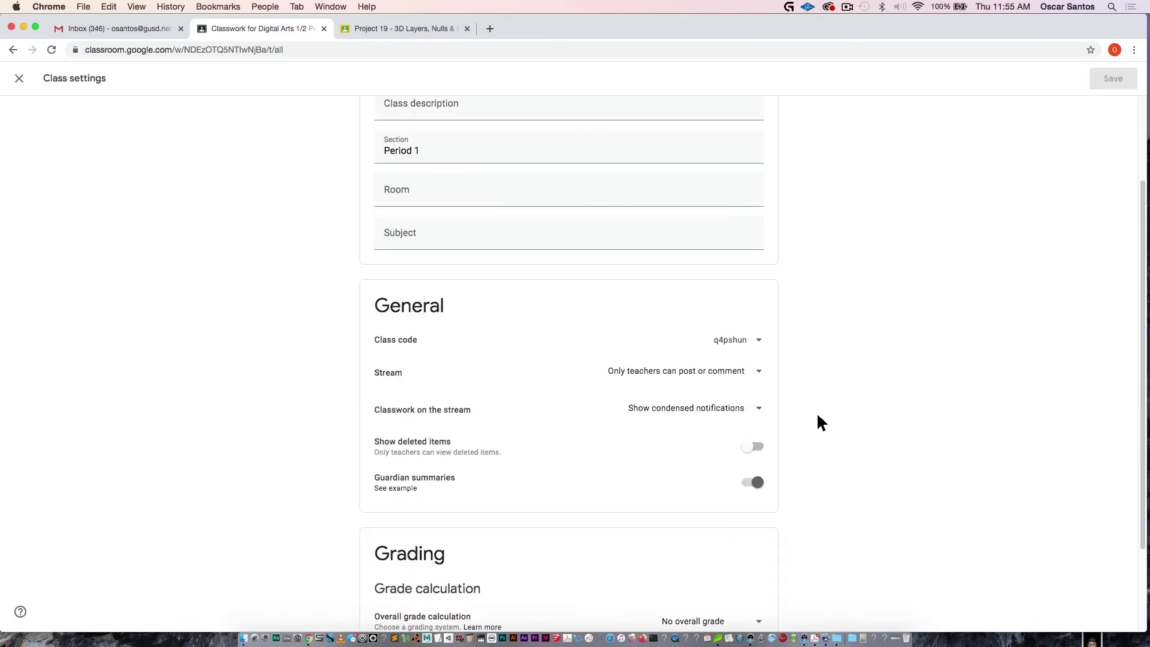
scroll(817, 415, down, 3)
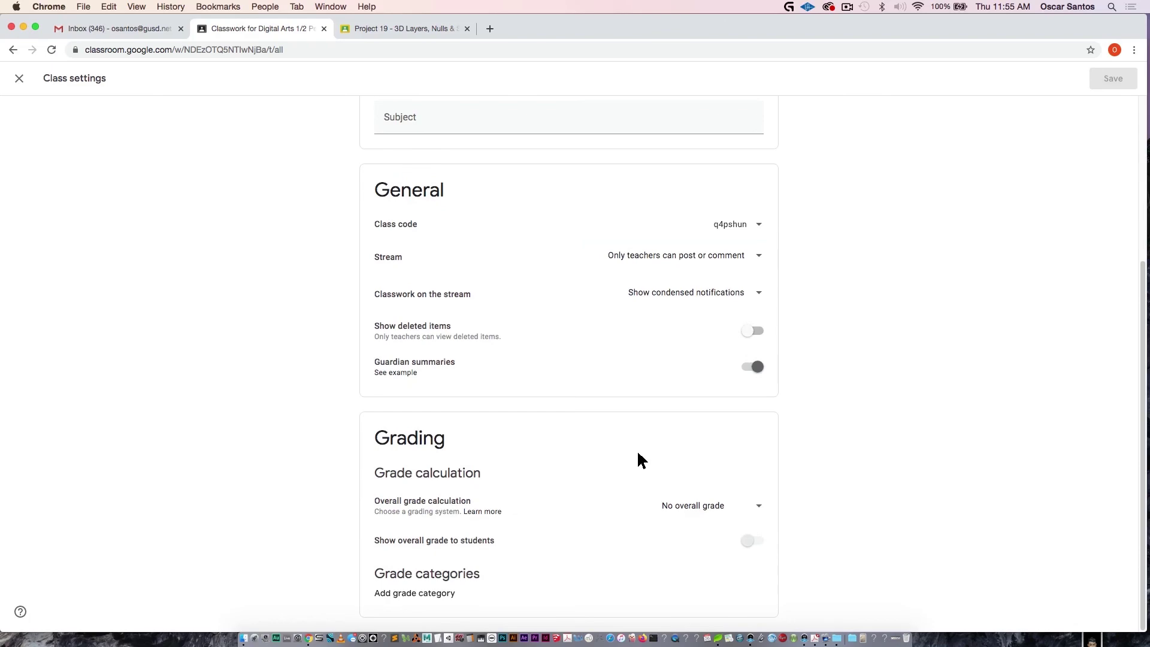
scroll(784, 437, up, 6)
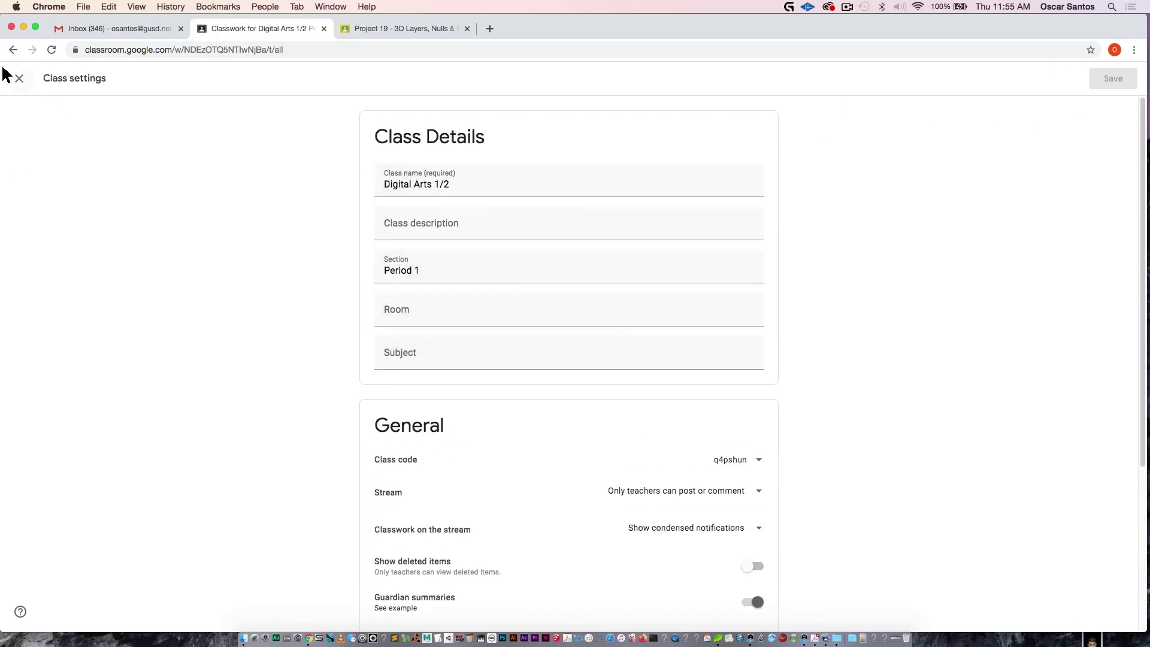
click(20, 78)
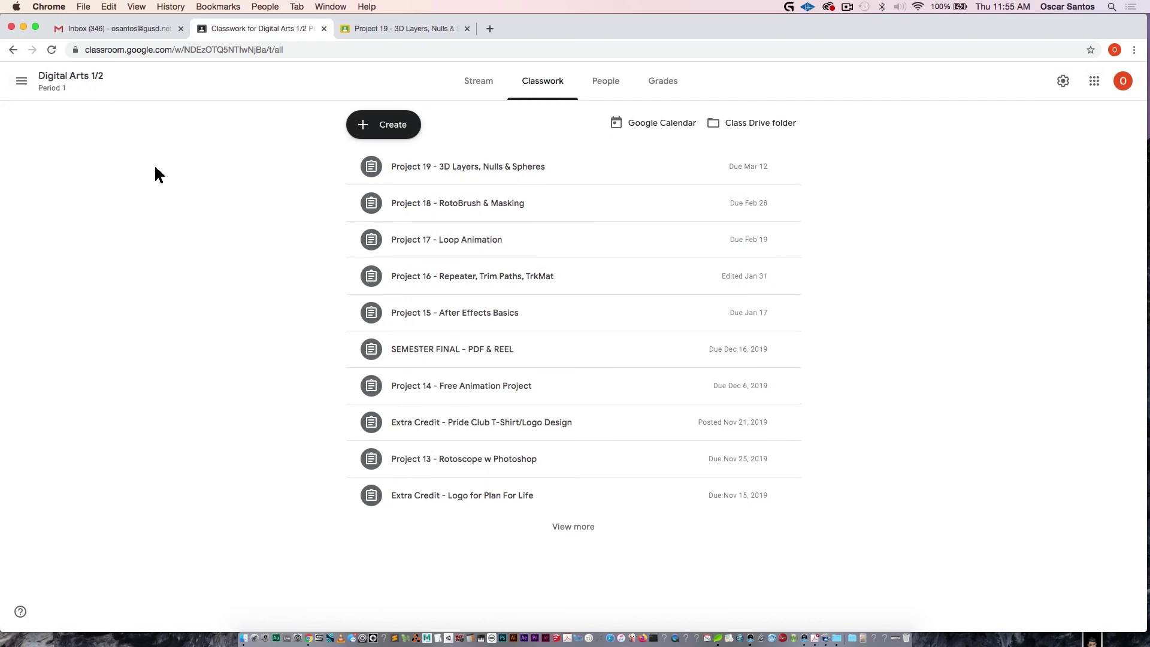